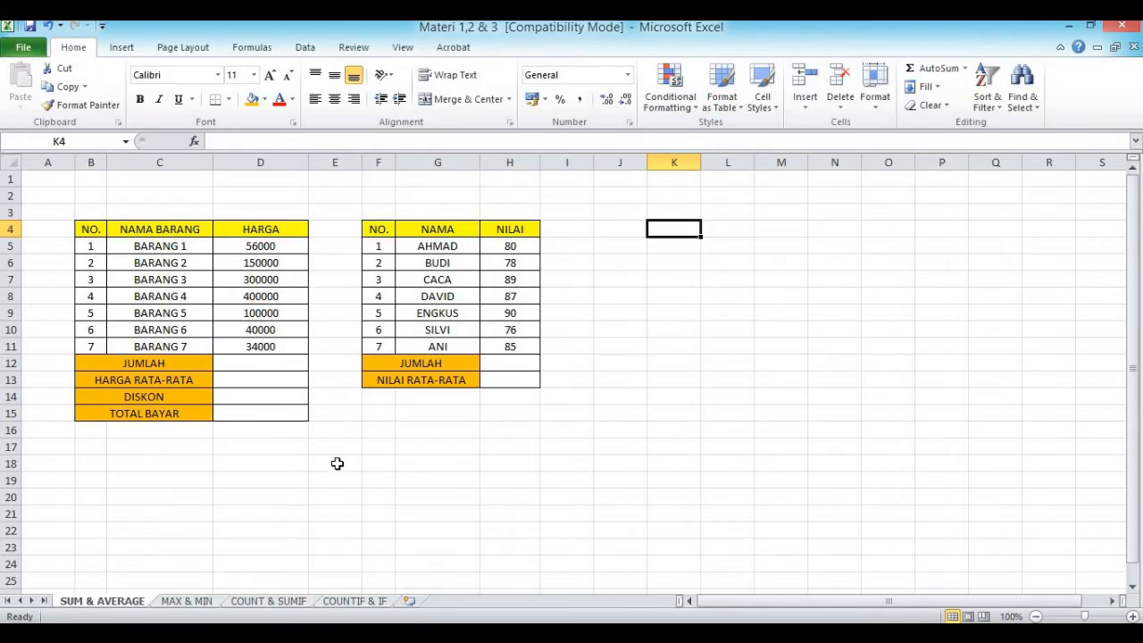
Step: Open the full number format settings for the HARGA cells D5:D15 and choose the Accounting category
click(247, 252)
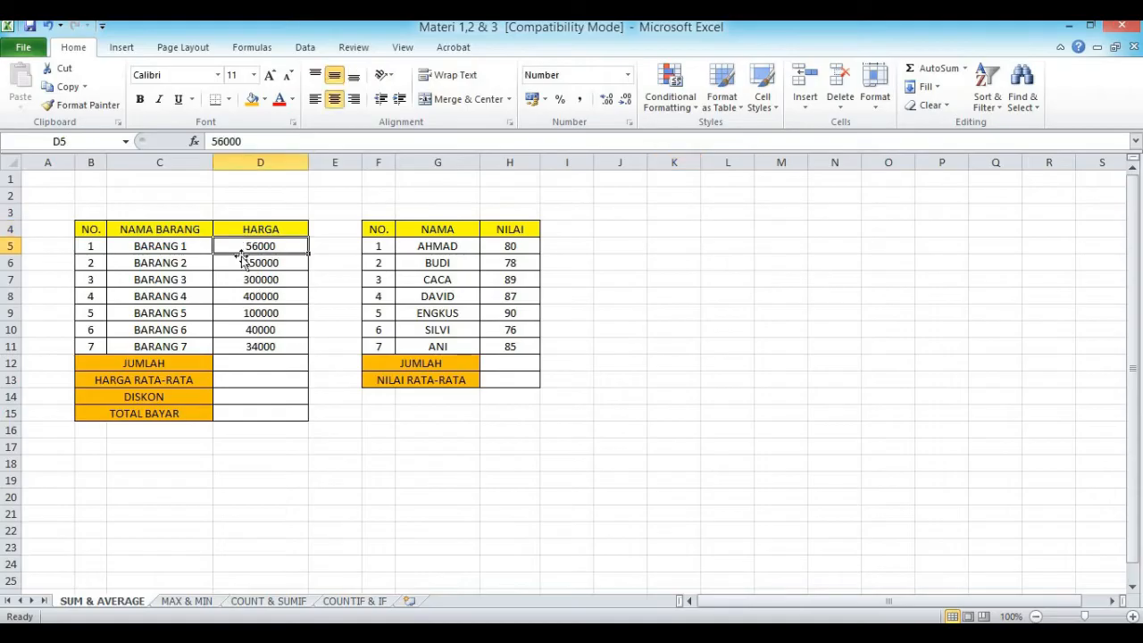
click(248, 491)
drag(227, 244, 253, 408)
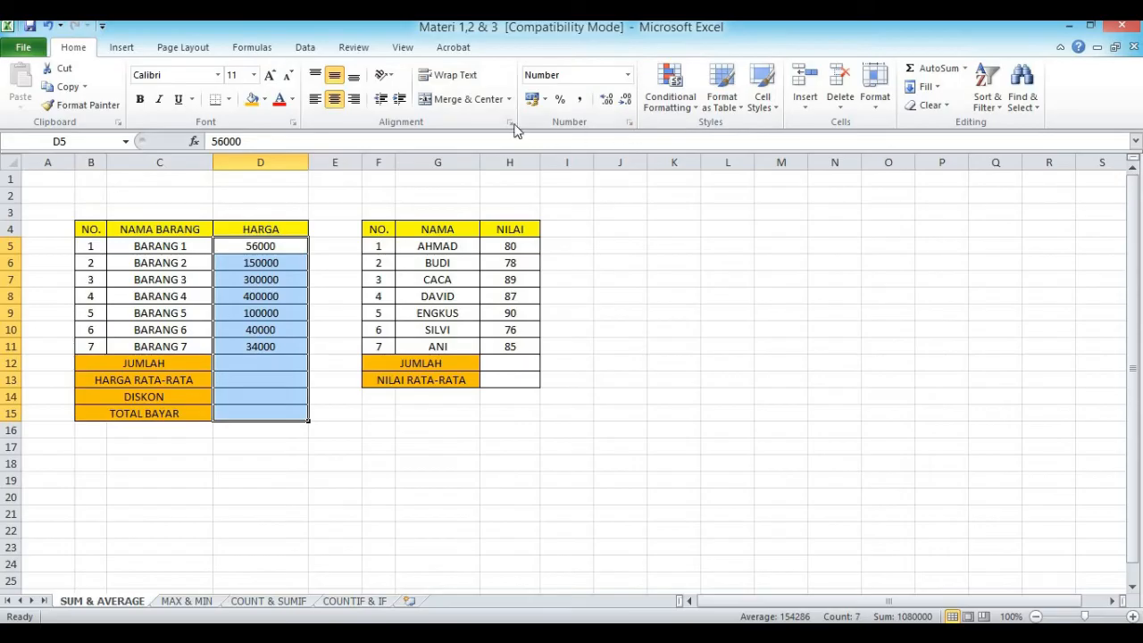
click(627, 79)
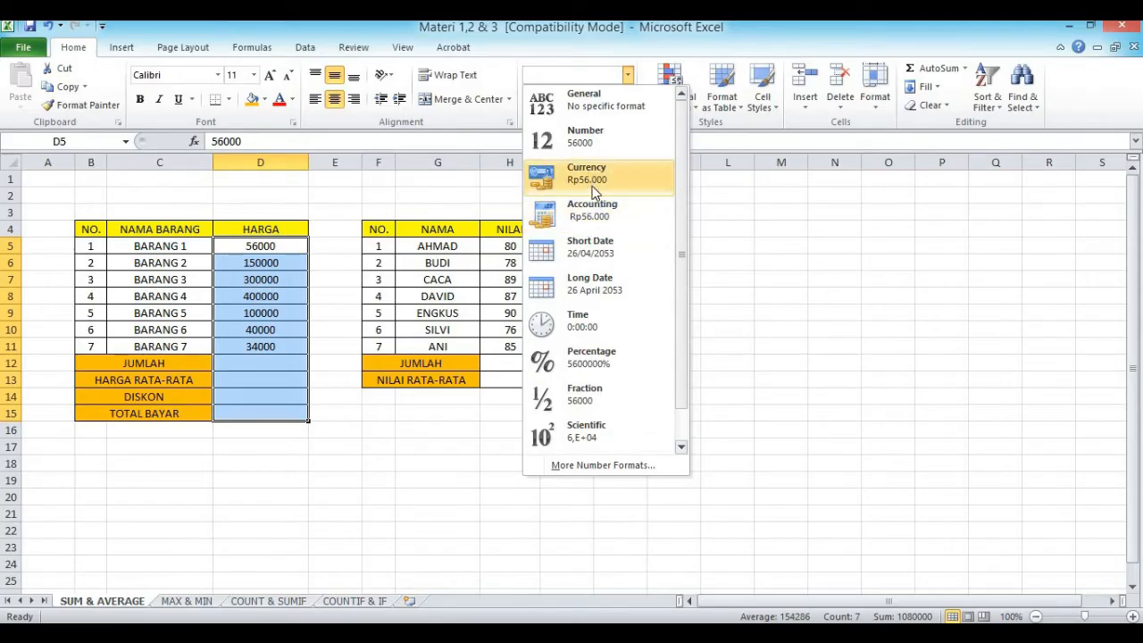
click(571, 462)
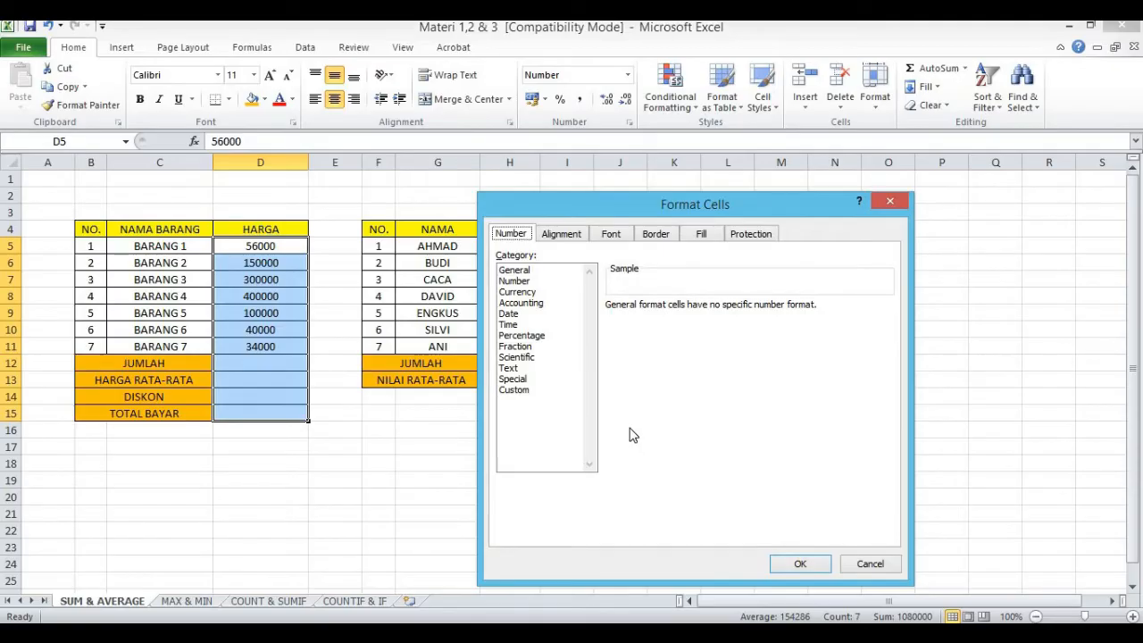
click(524, 293)
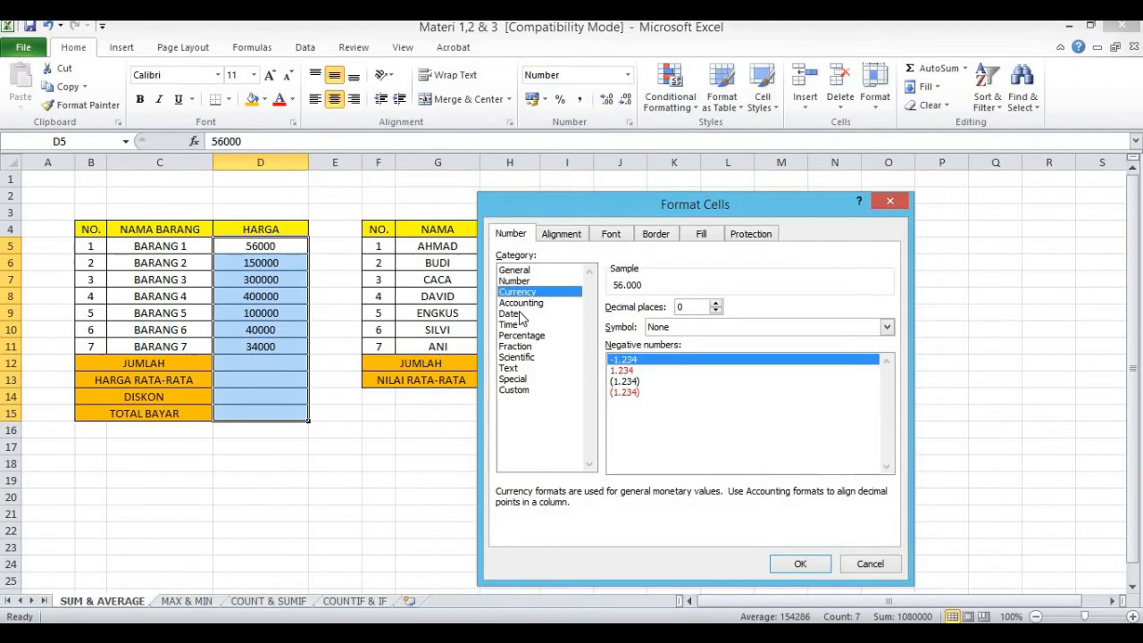
click(520, 304)
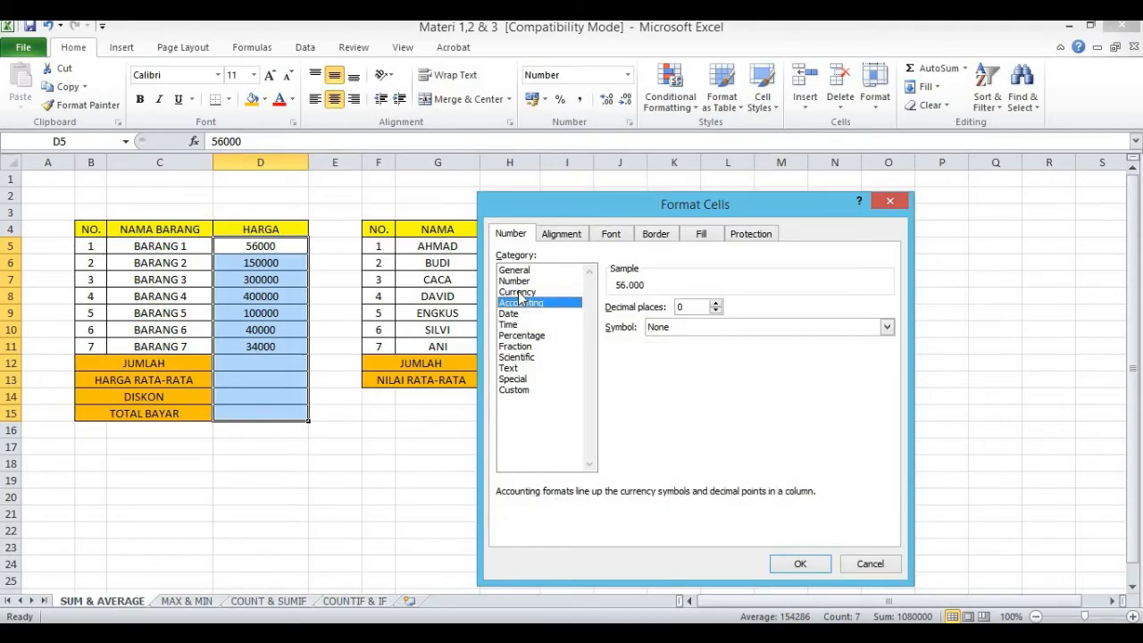
click(520, 293)
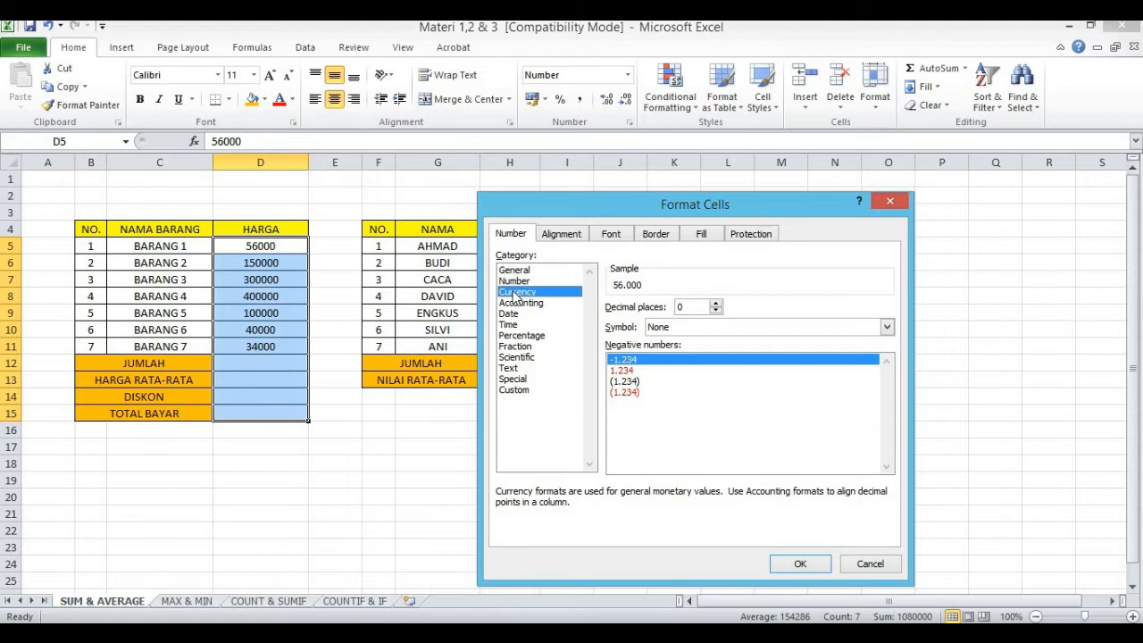
click(513, 303)
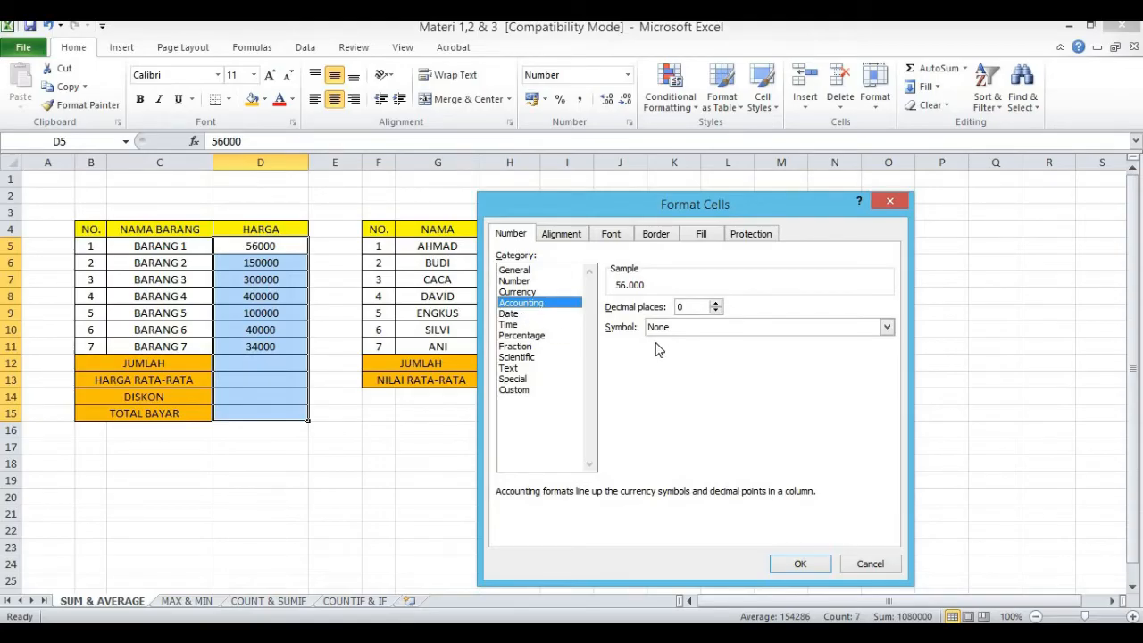
click(522, 293)
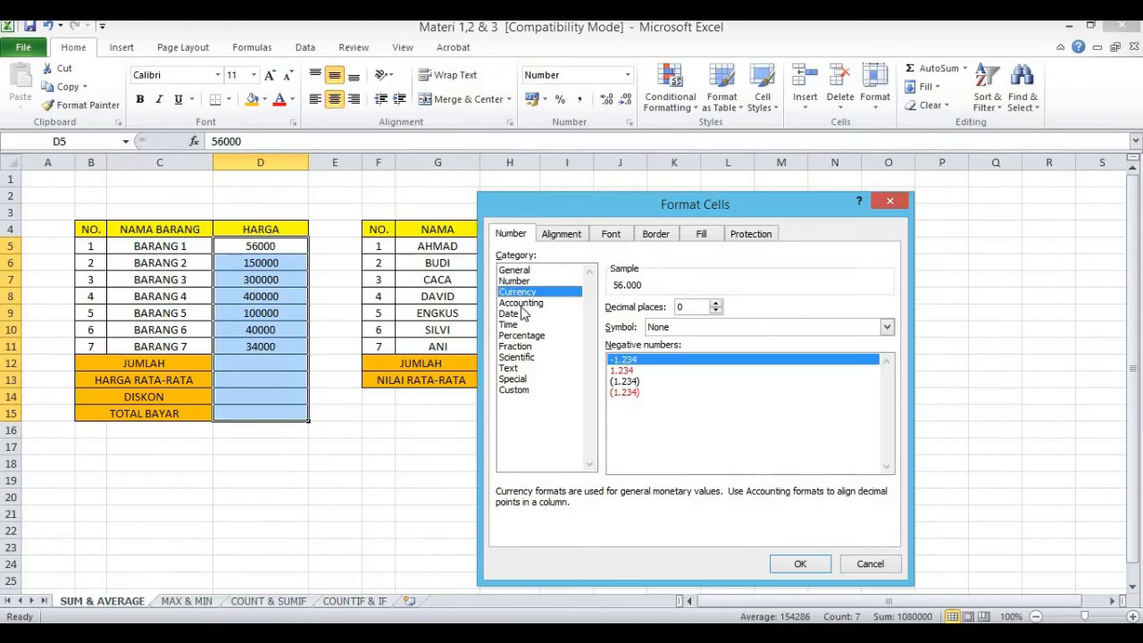
click(521, 304)
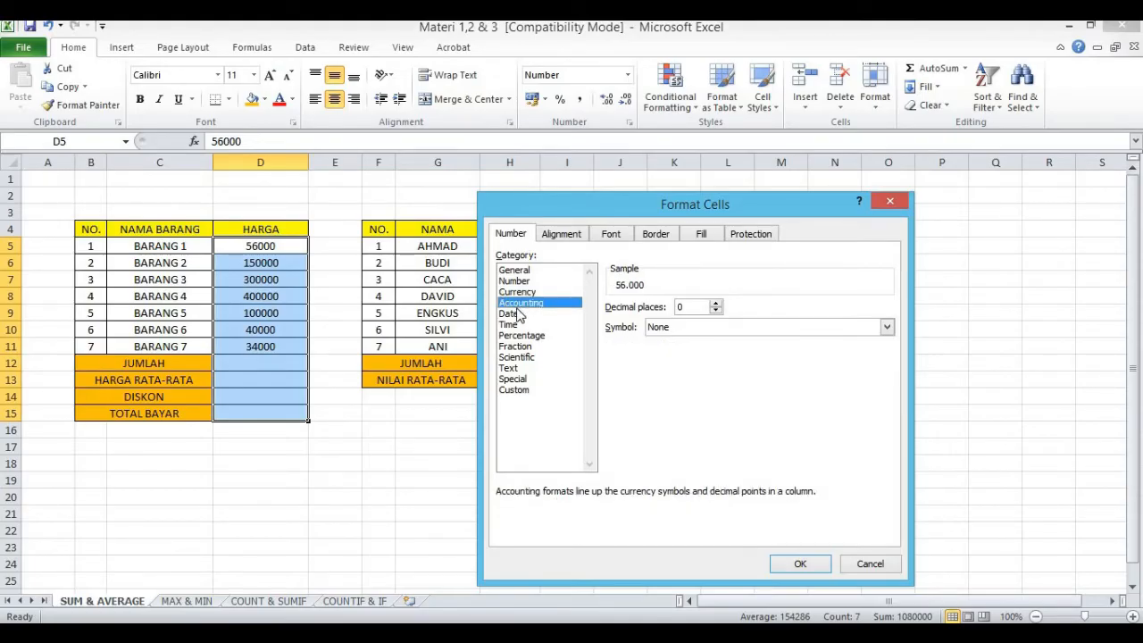
Step: Apply the Rp currency symbol with 2 decimal places to the Accounting format of the HARGA cells
click(889, 330)
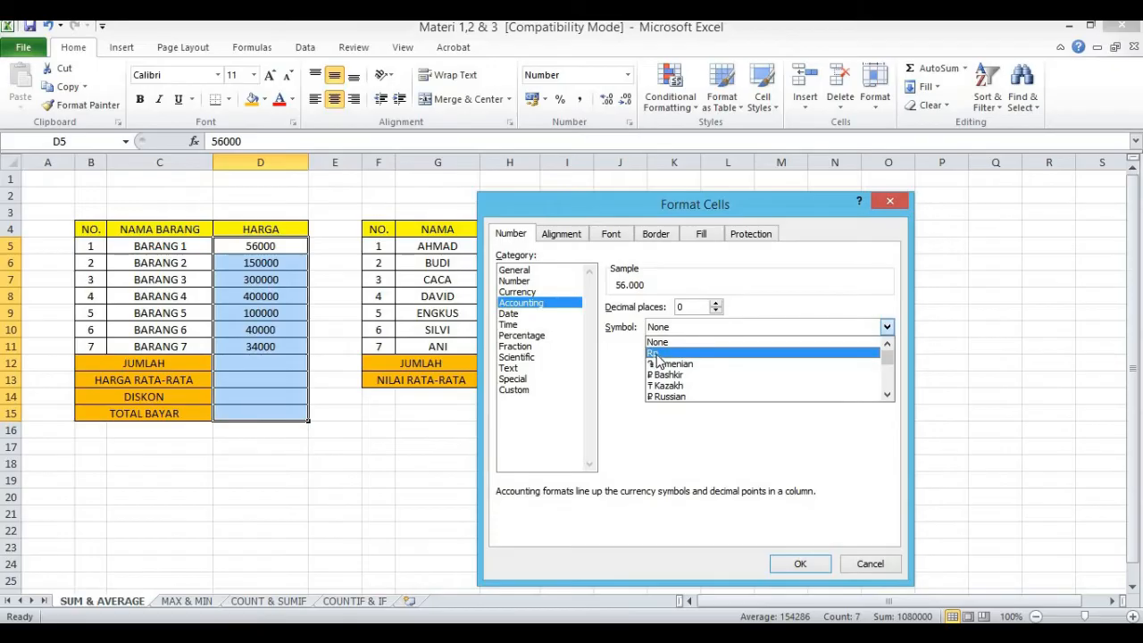
mouse_move(887, 357)
mouse_down()
mouse_move(889, 391)
mouse_move(889, 354)
mouse_up()
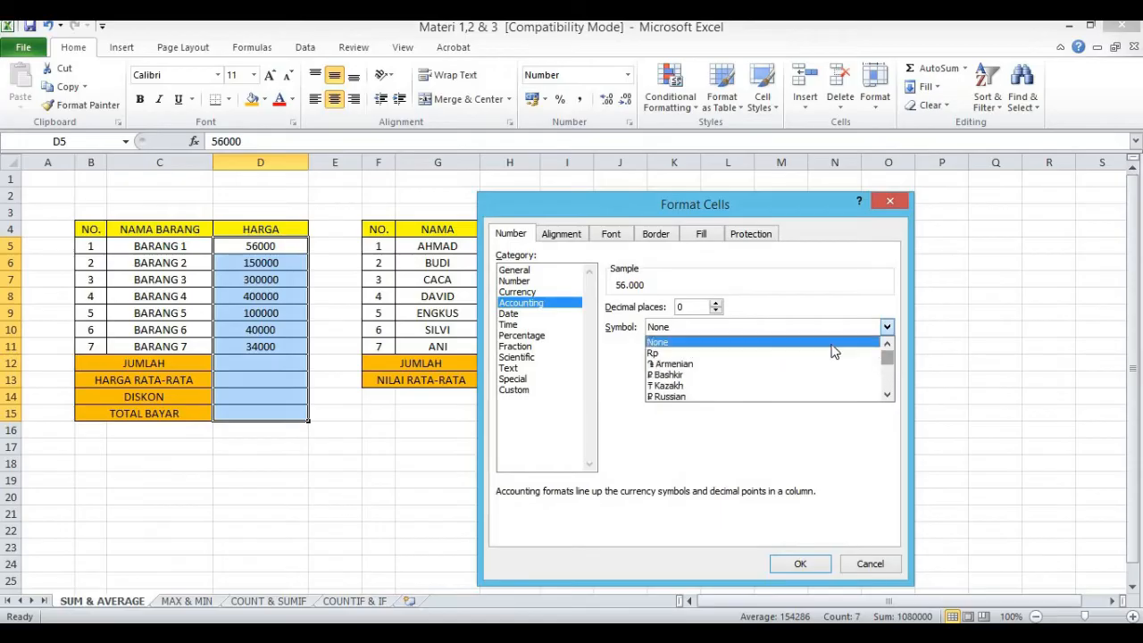
click(672, 354)
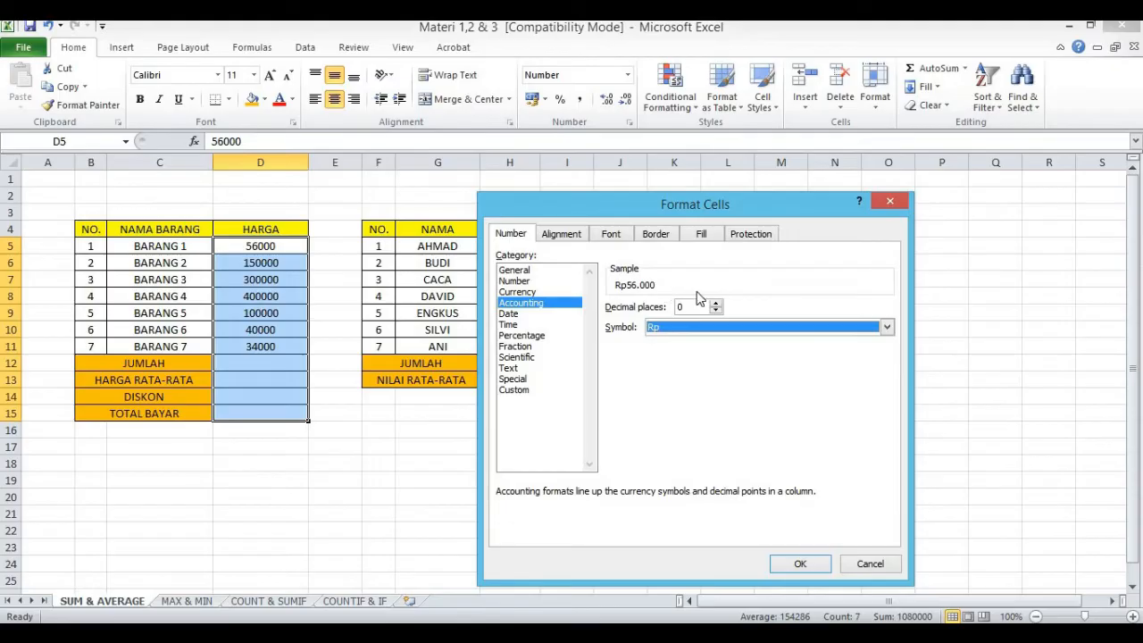
click(715, 304)
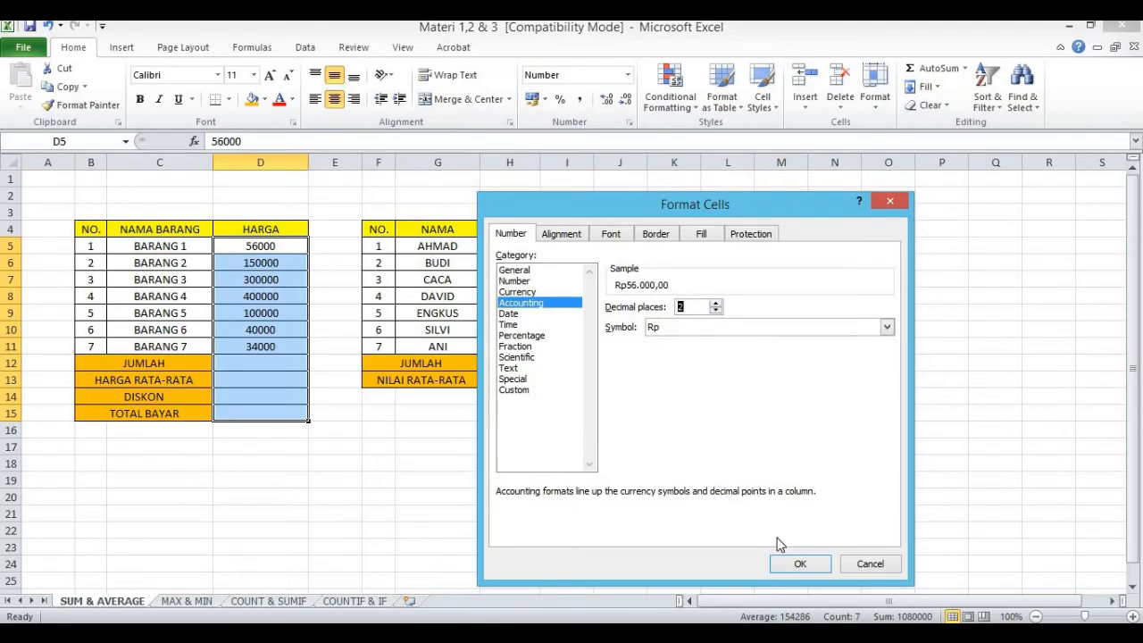
click(803, 561)
click(605, 516)
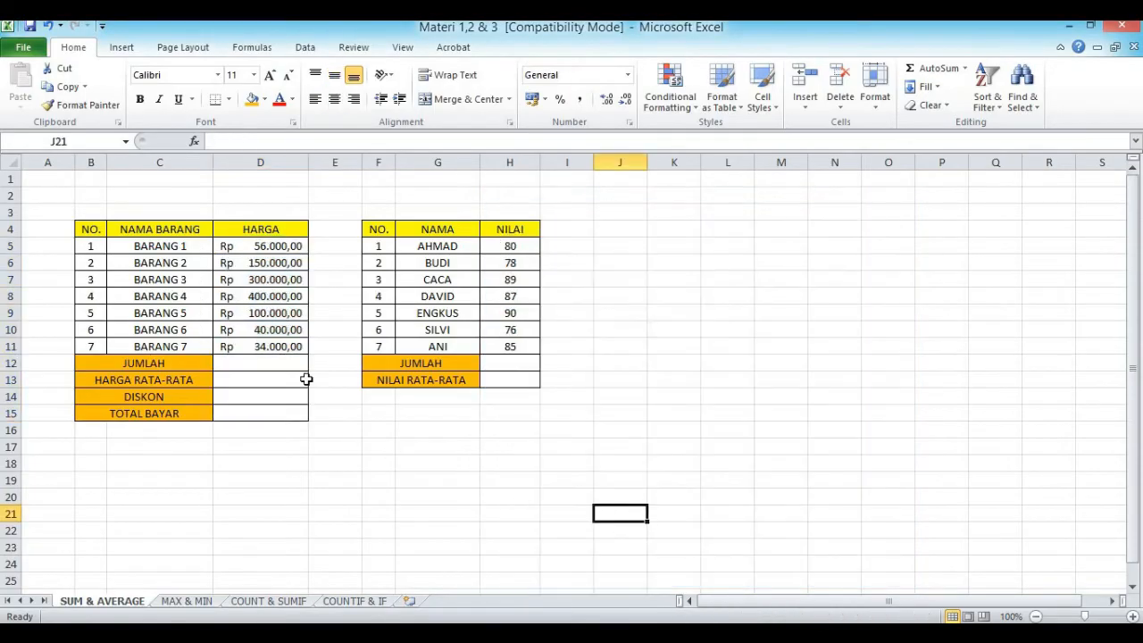
click(251, 247)
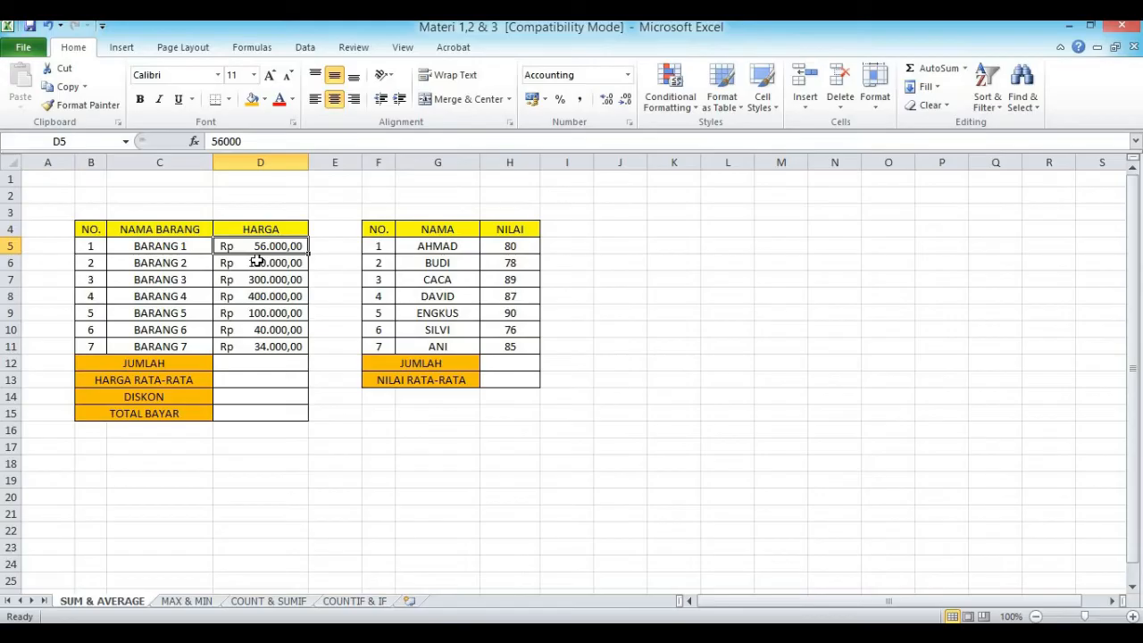
click(345, 496)
click(280, 245)
click(382, 448)
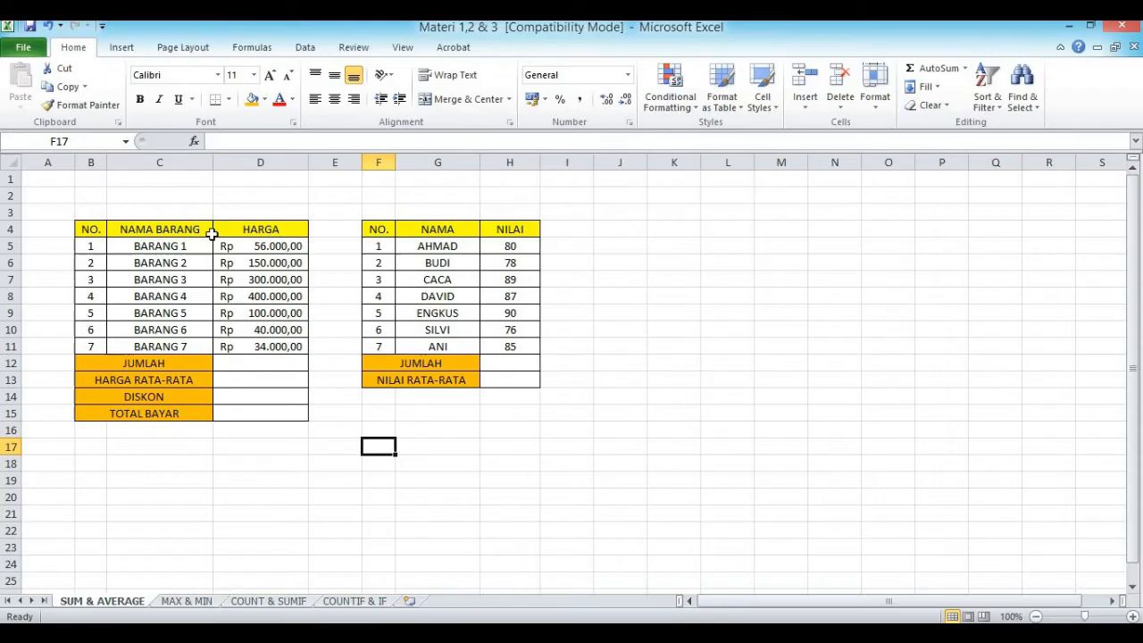
Step: Add up the seven item prices in JUMLAH cell D12 with the formula =D5+D6+D7+D8+D9+D10+D11
click(262, 362)
text(=)
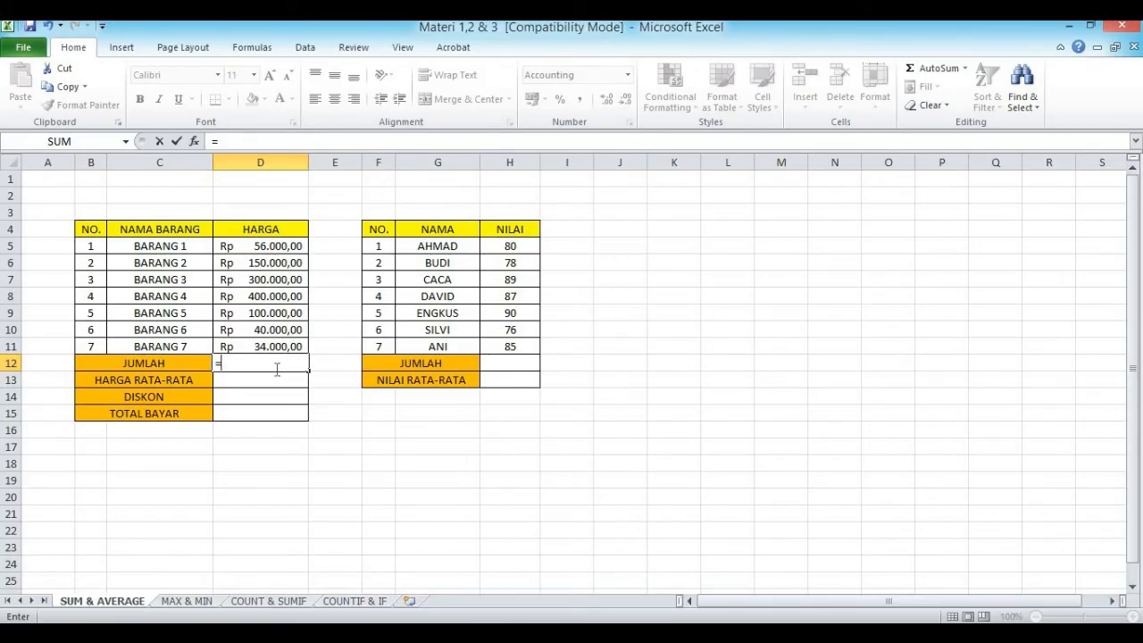
click(260, 247)
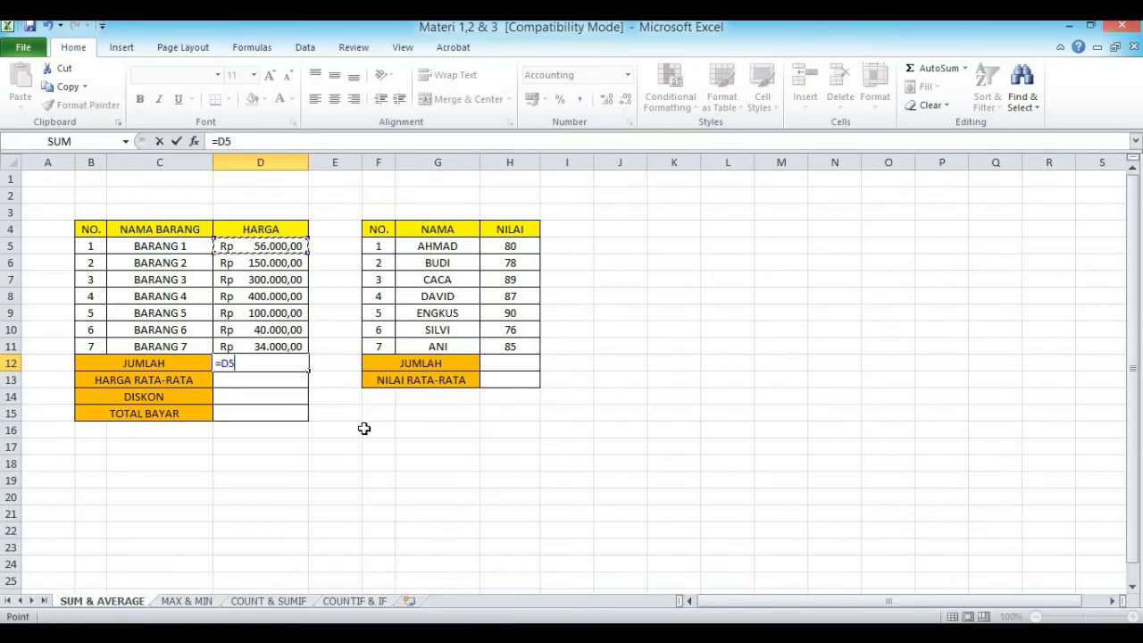
text(+)
click(280, 263)
text(+)
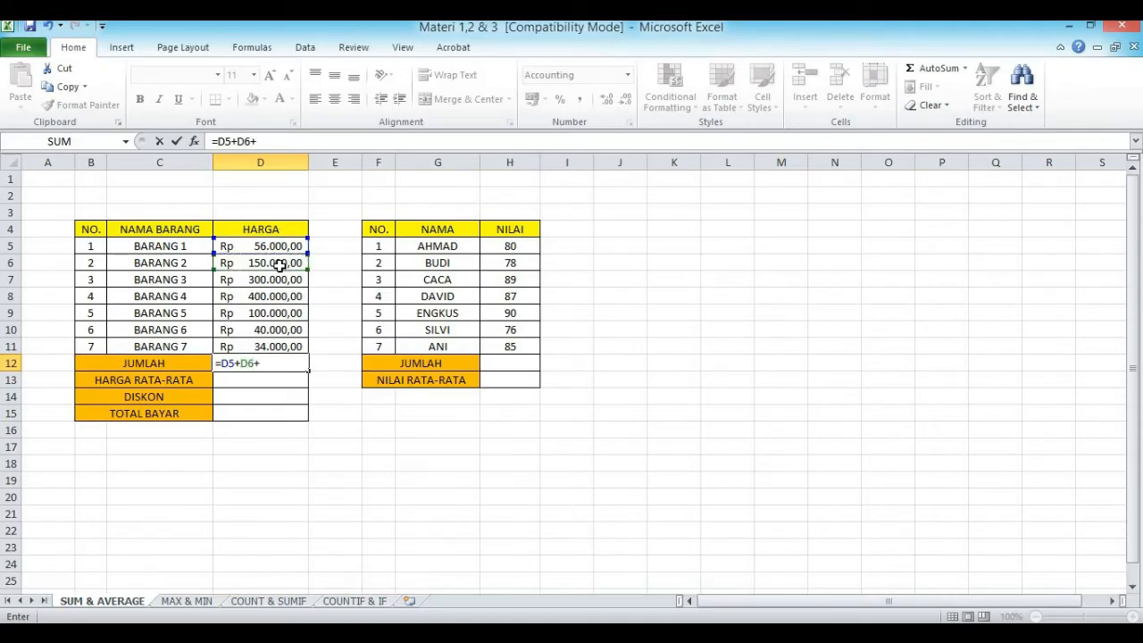
click(273, 281)
text(+)
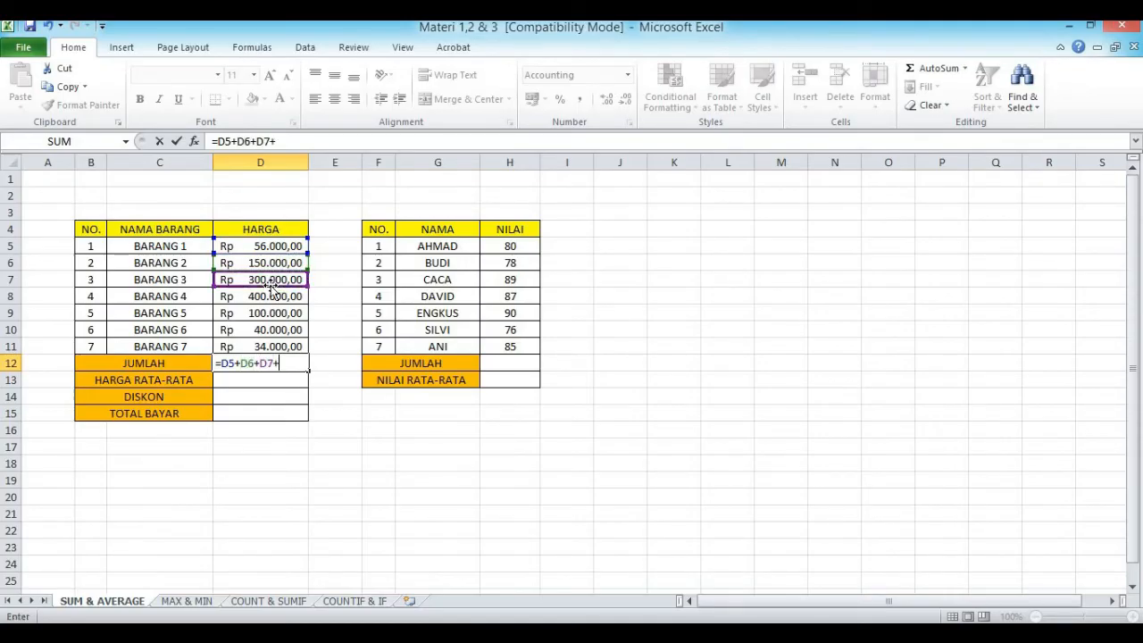
click(270, 296)
text(+)
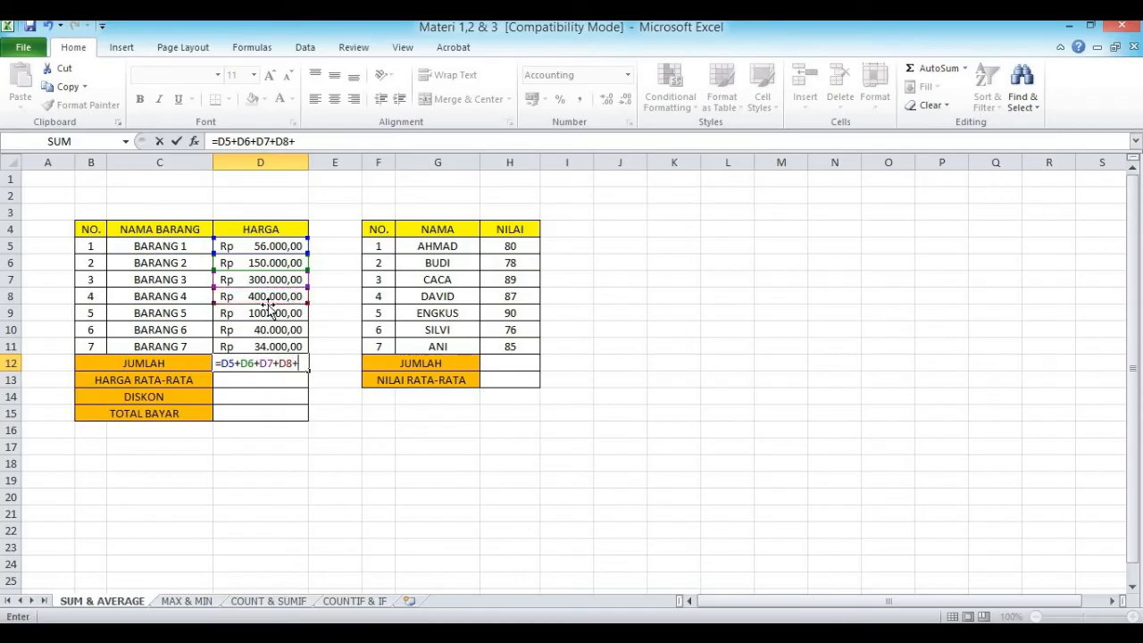
click(266, 312)
text(+)
click(254, 325)
text(+)
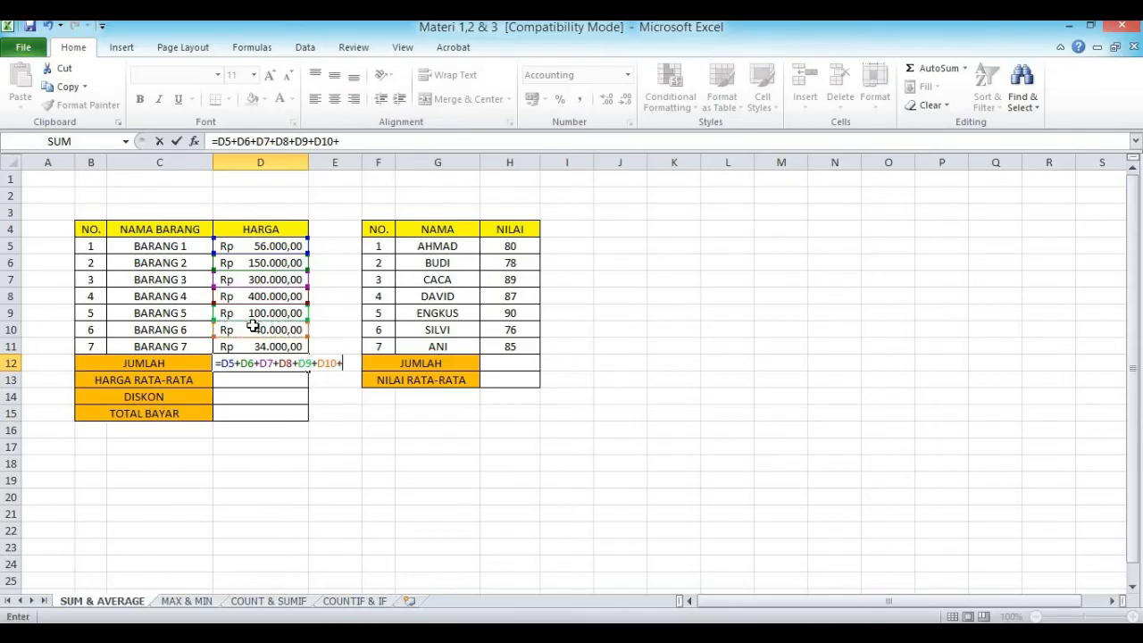
click(256, 347)
text(+)
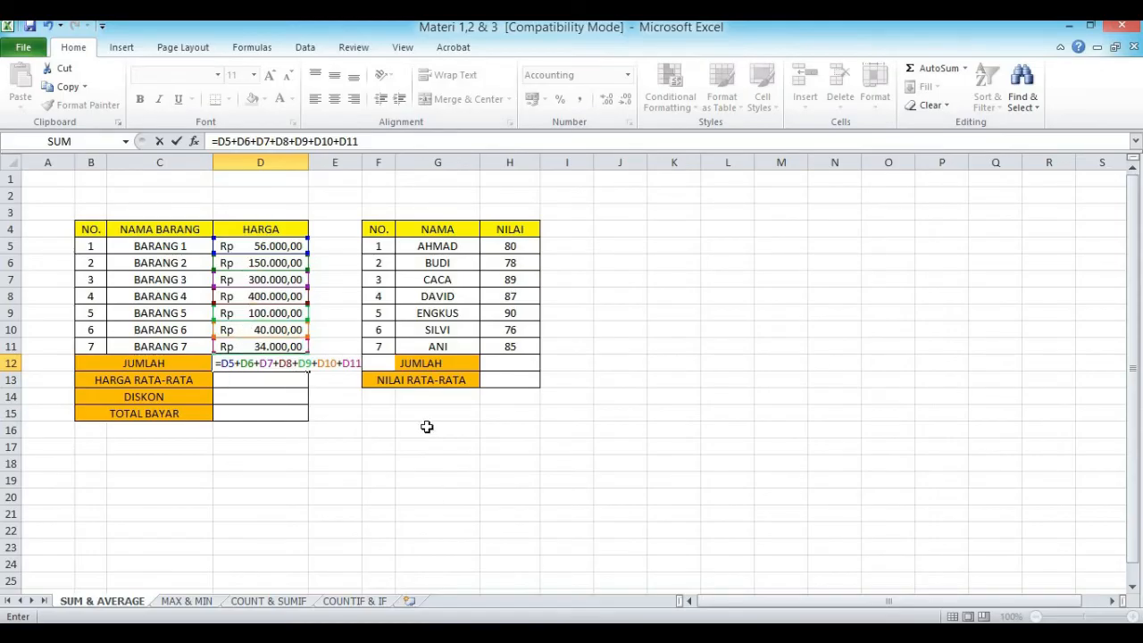
key(Return)
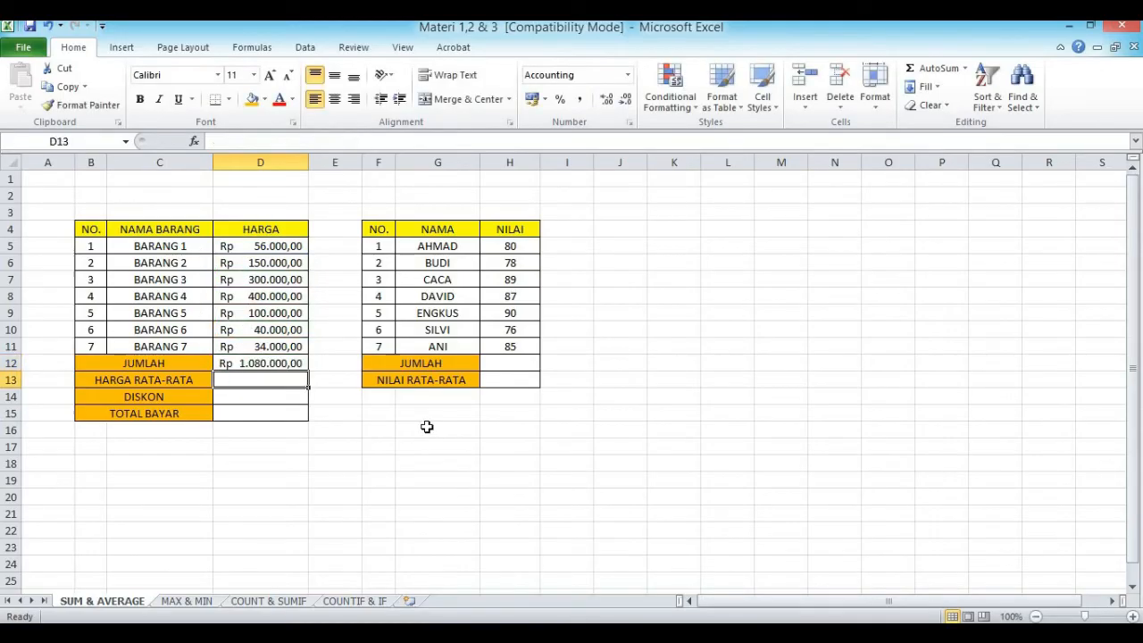
Step: Clear JUMLAH cell D12 and total the item prices there with the formula =SUM(D5:D11)
click(266, 363)
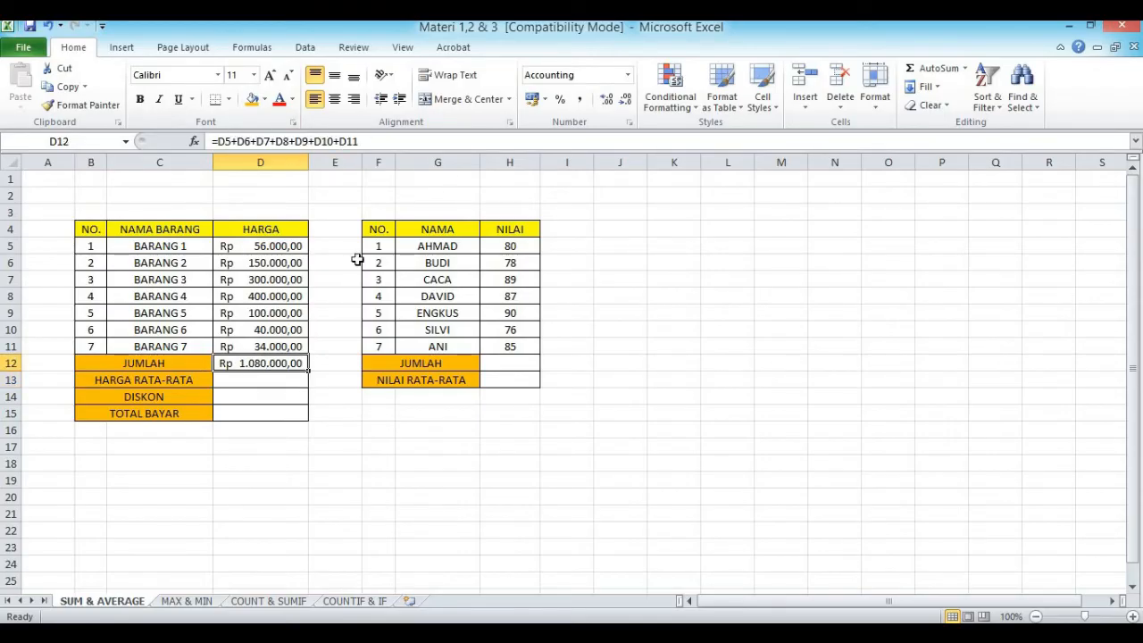
key(Delete)
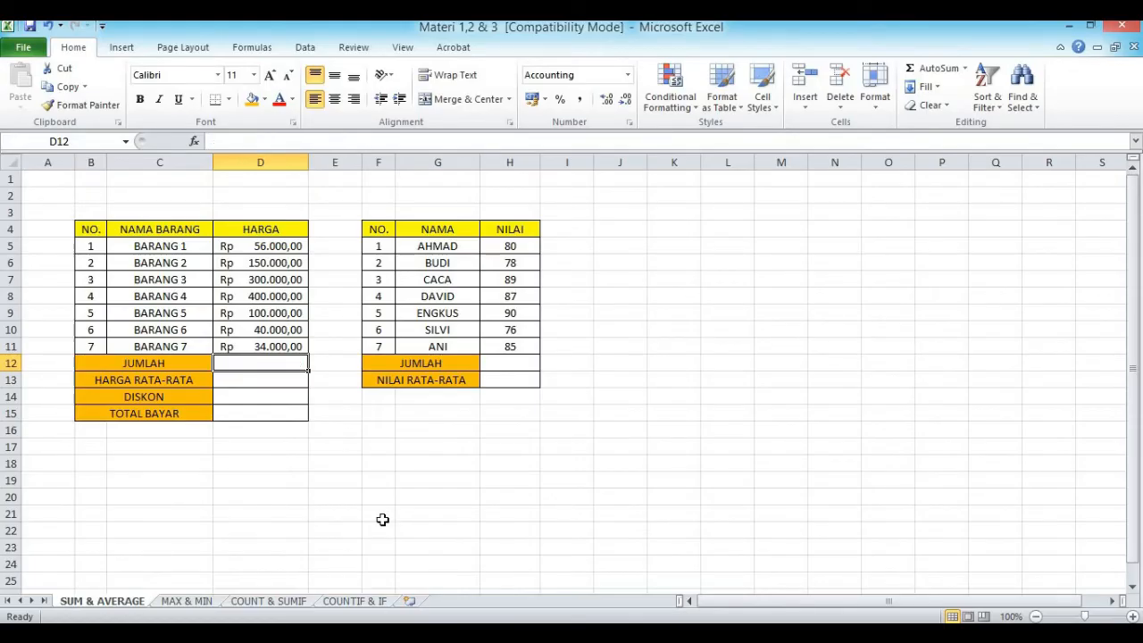
text(=)
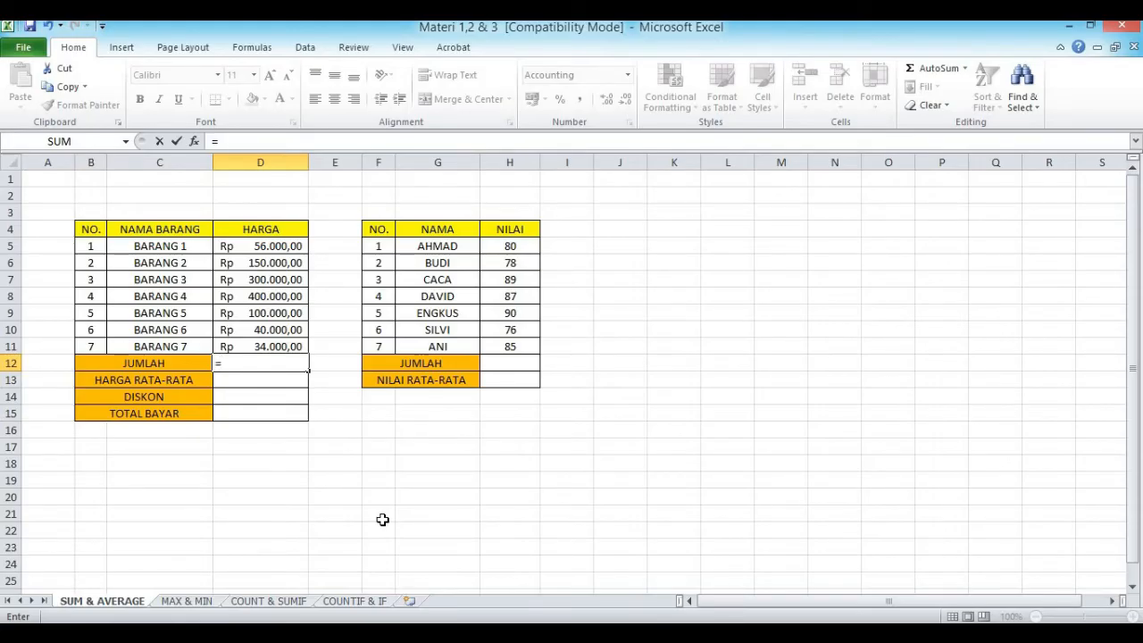
text(SUM)
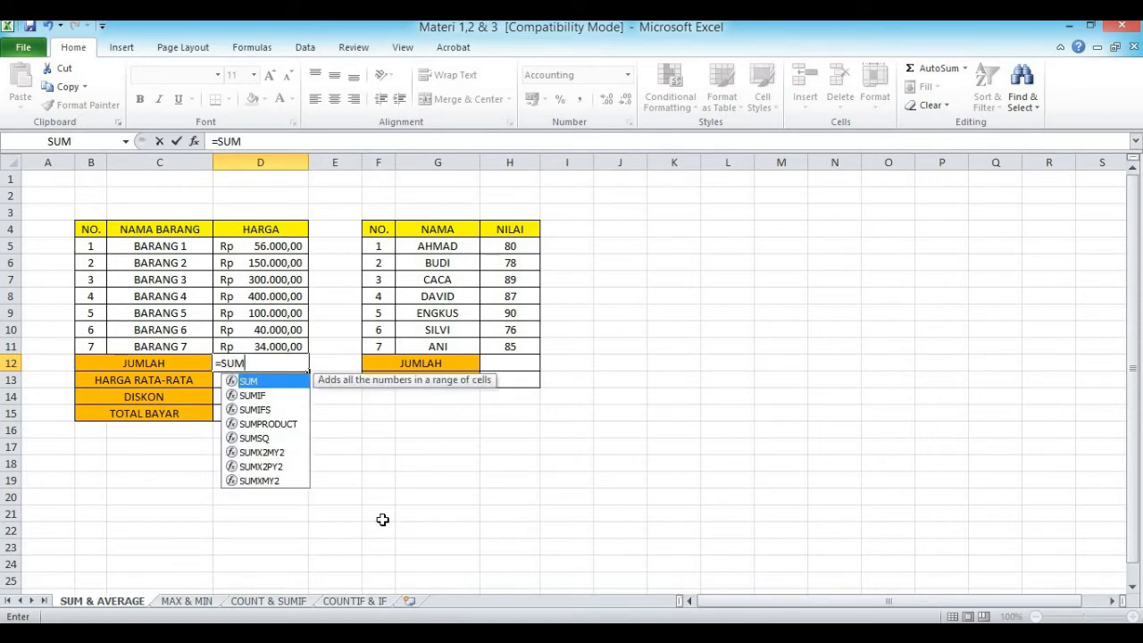
text(()
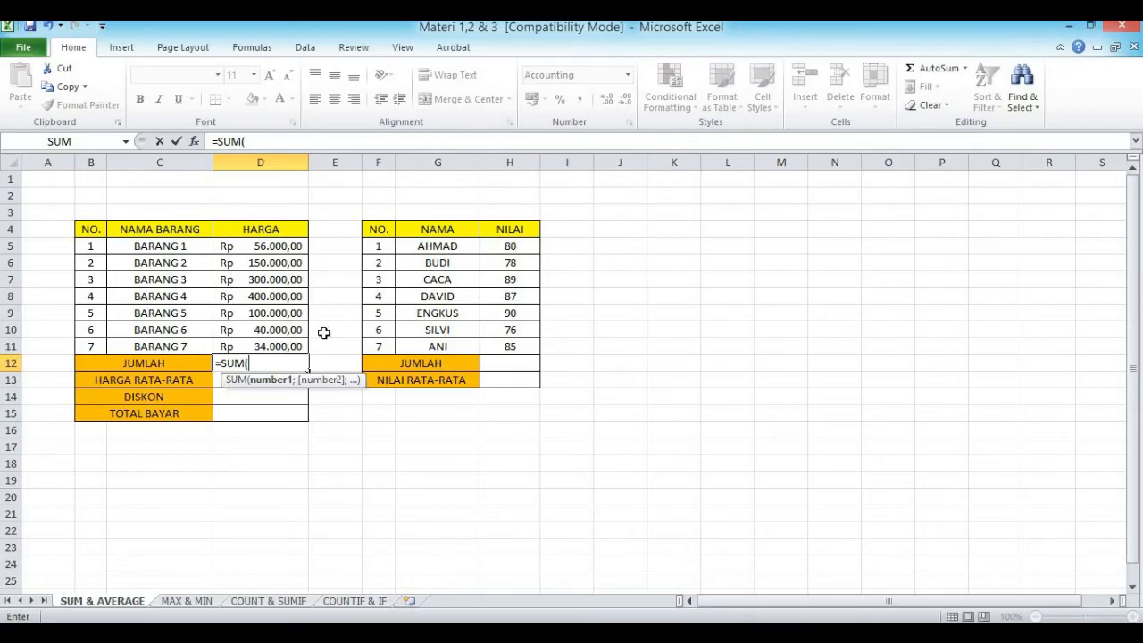
click(245, 246)
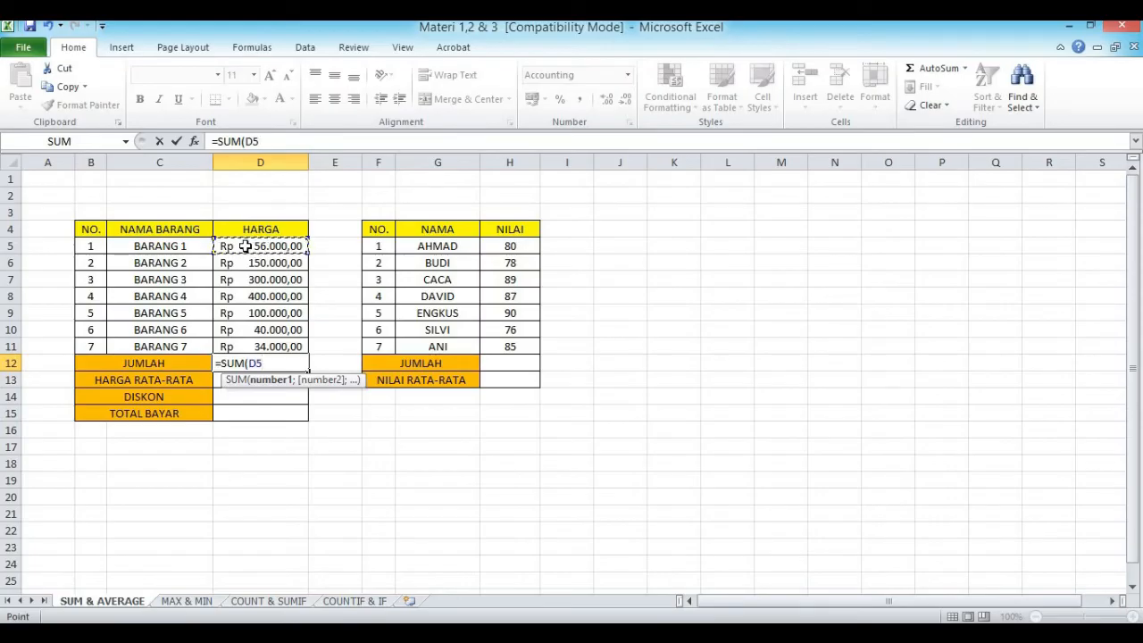
drag(245, 246, 243, 344)
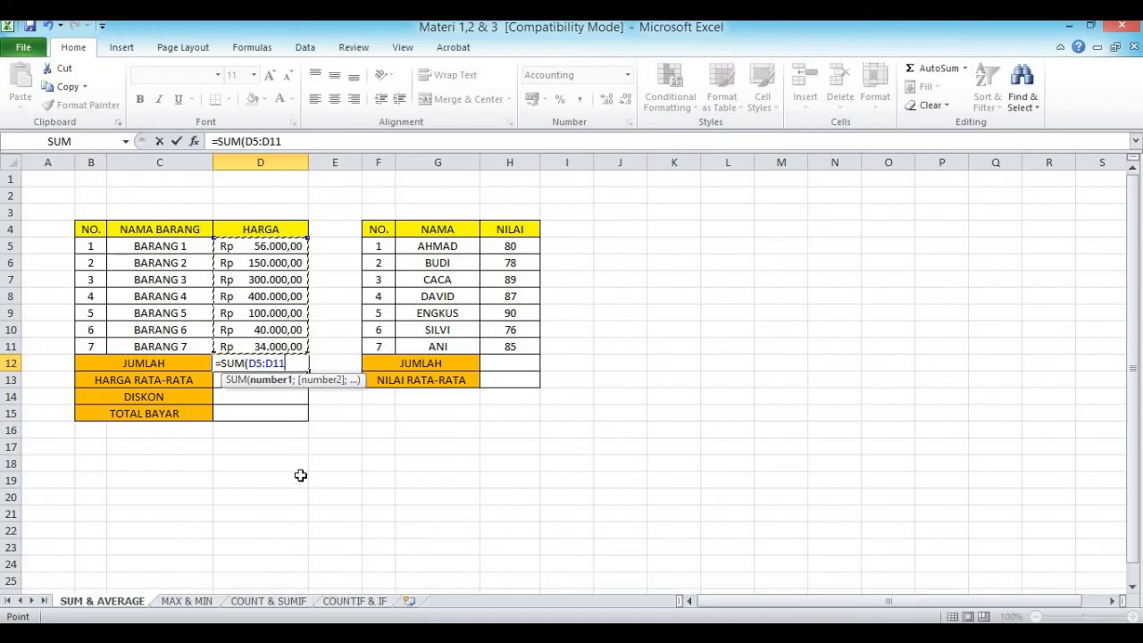
text())
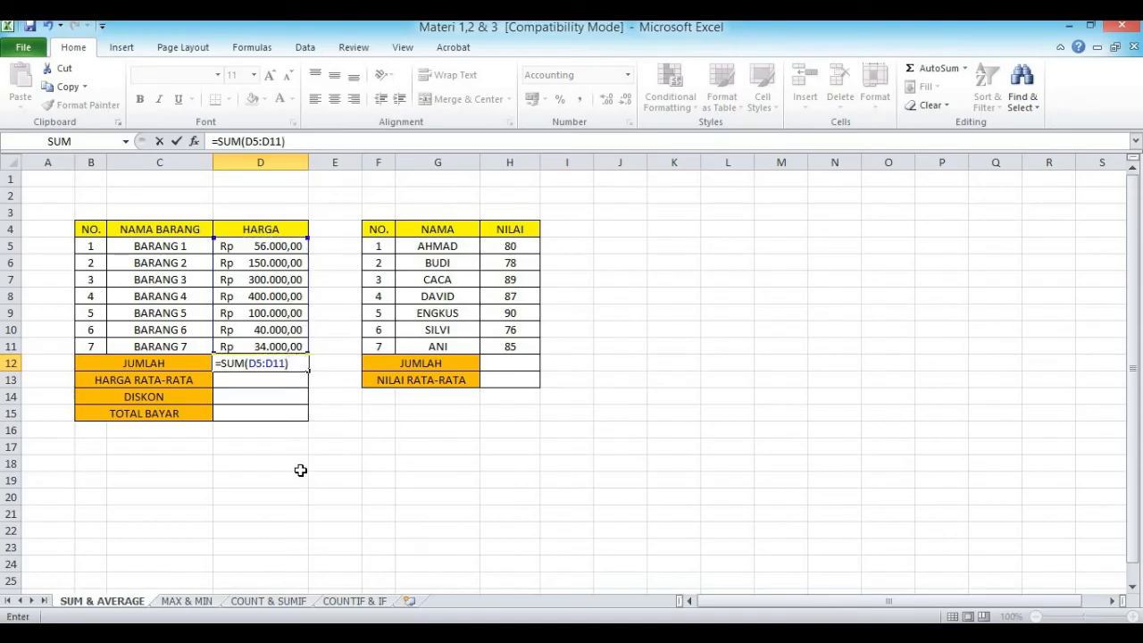
key(Return)
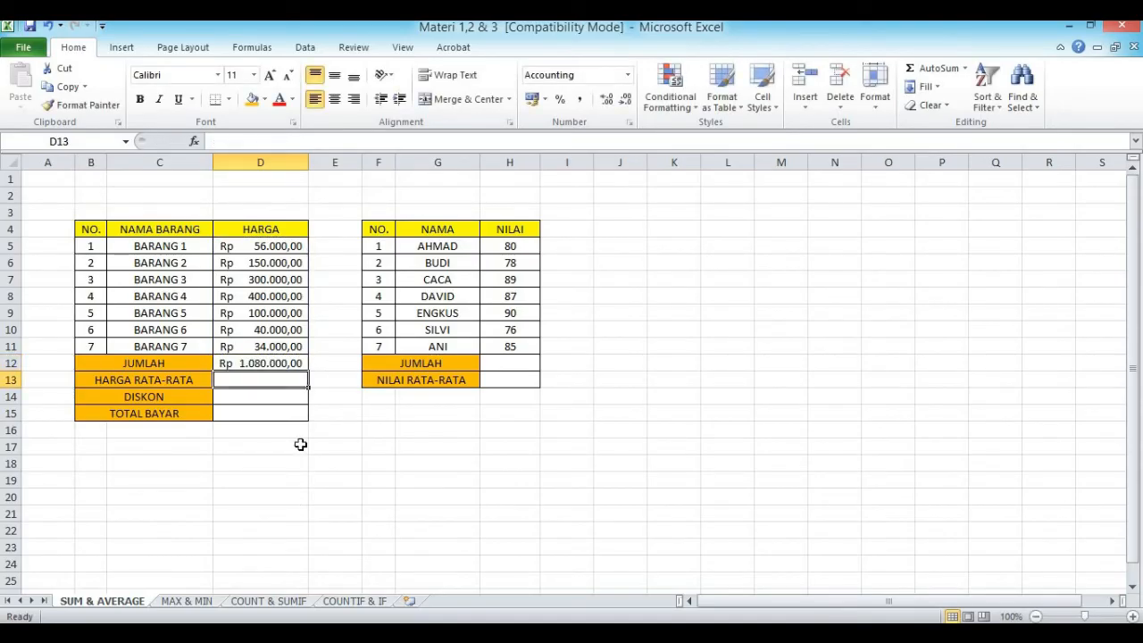
click(267, 361)
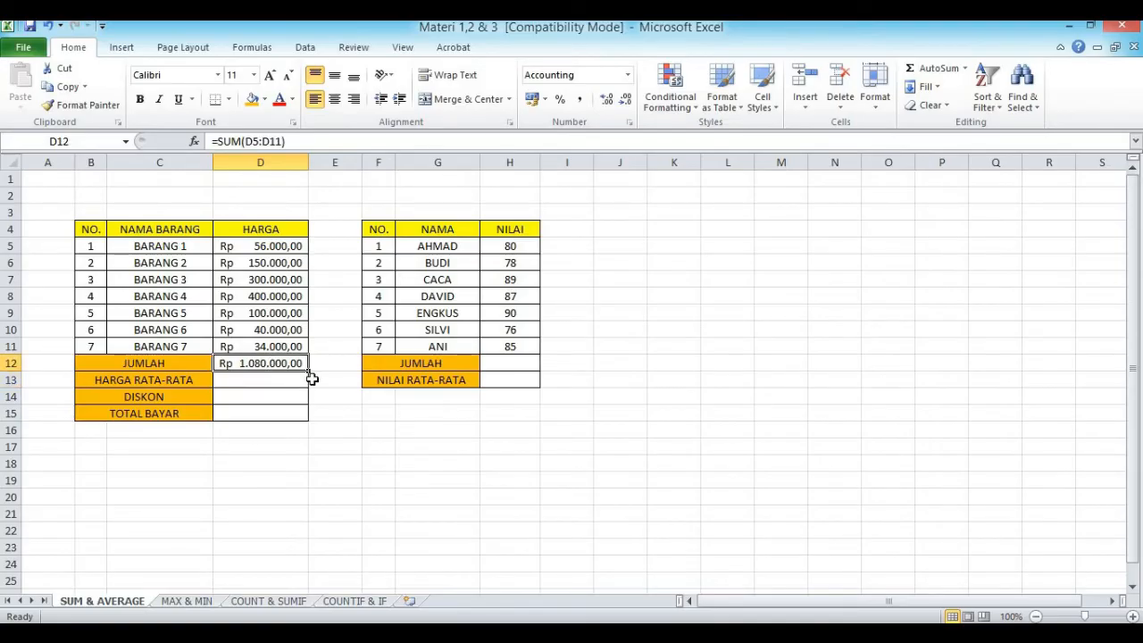
Step: Calculate the average item price in HARGA RATA-RATA cell D13 with the formula =D12/7
click(257, 379)
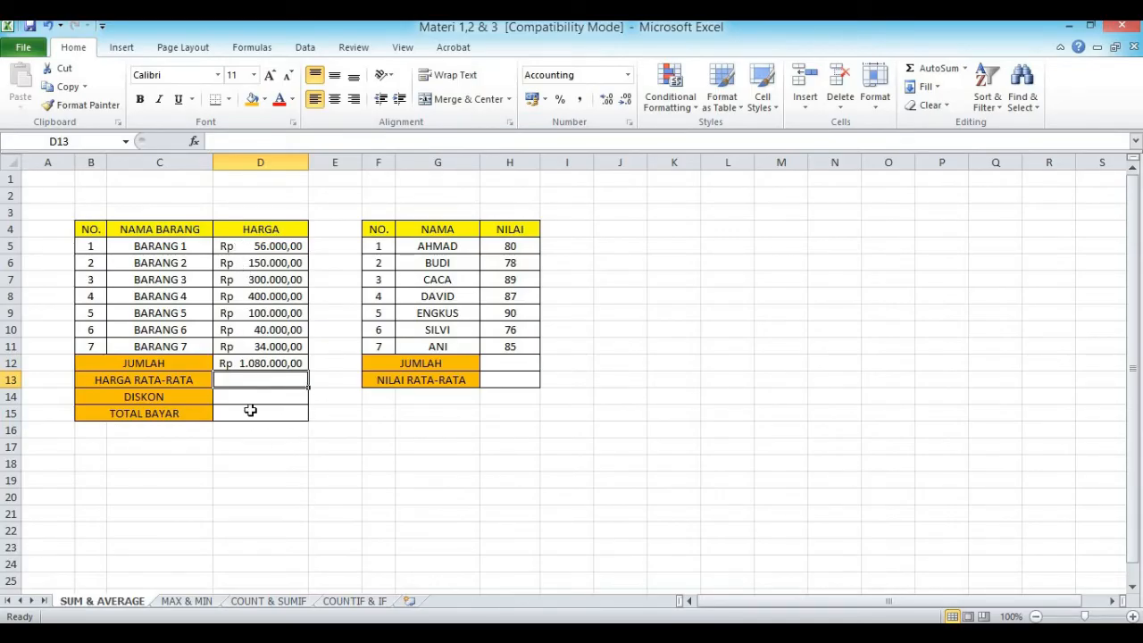
text(=)
click(251, 365)
text(/7)
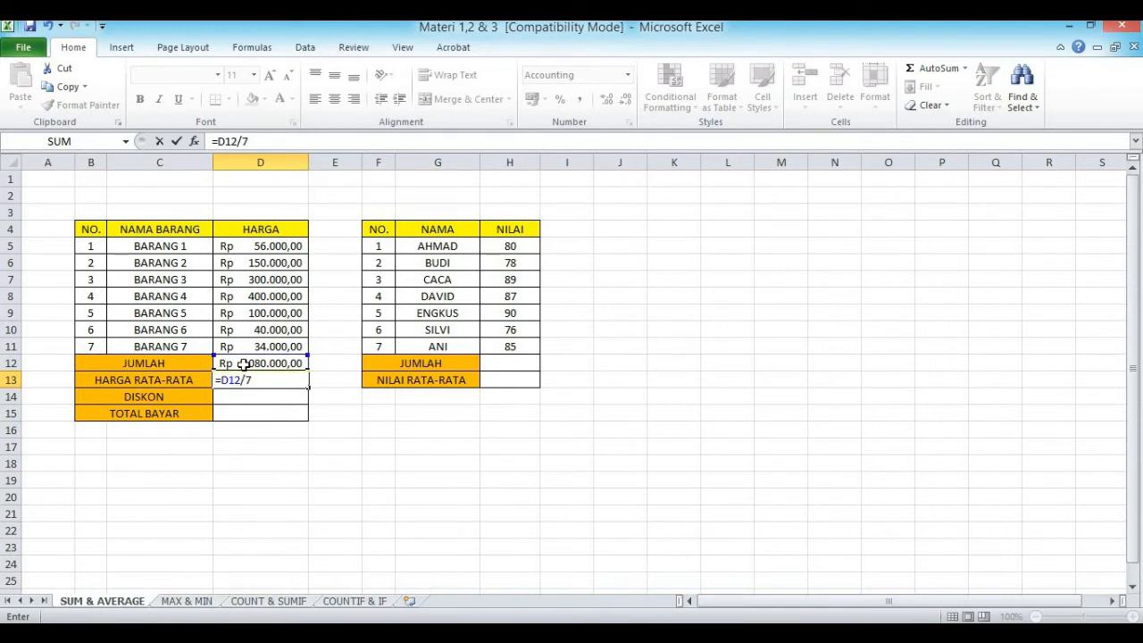
key(Return)
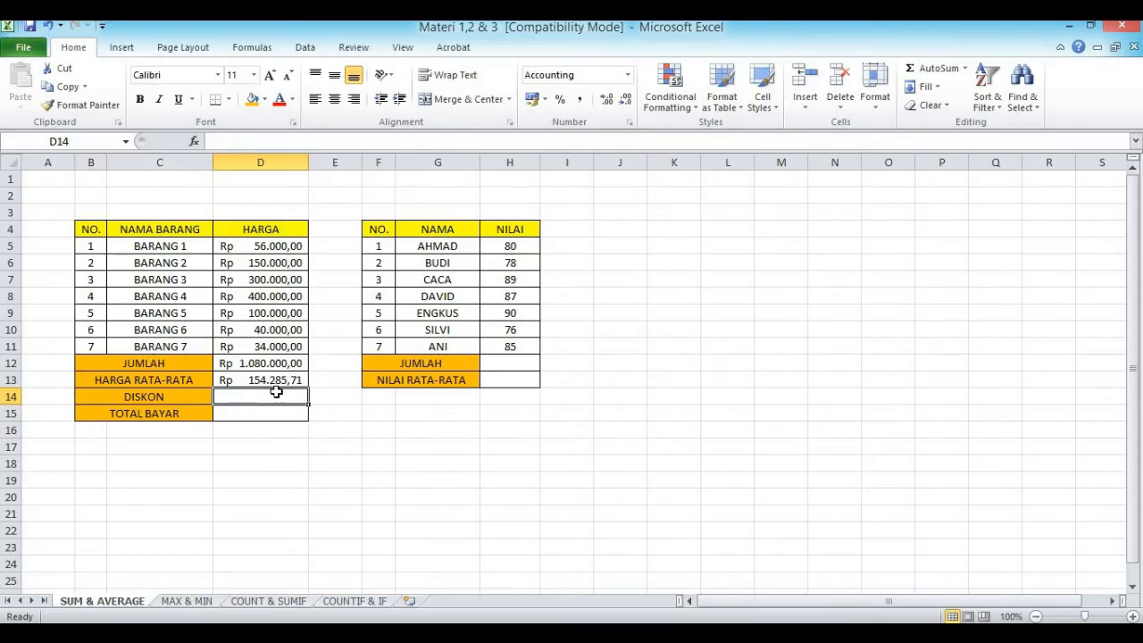
click(260, 380)
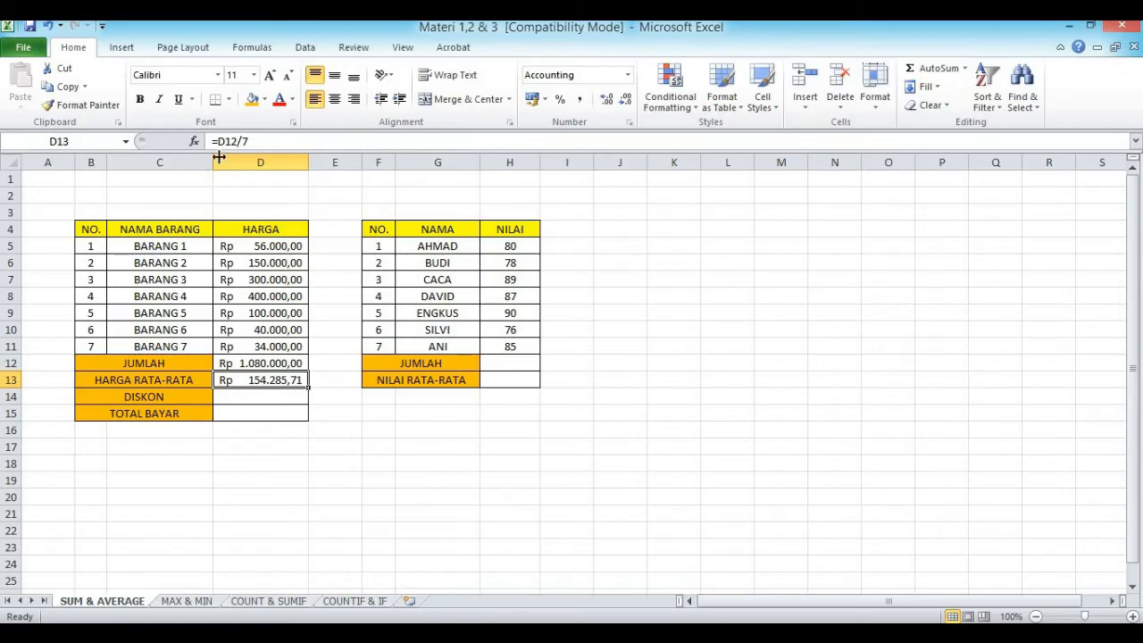
drag(257, 141, 211, 150)
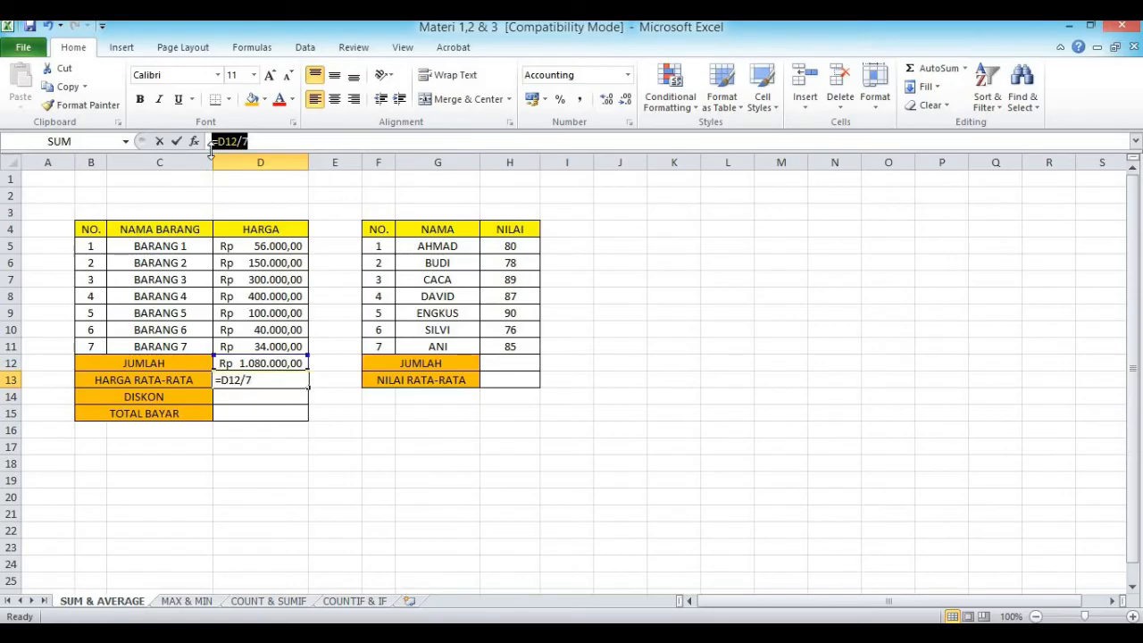
click(259, 140)
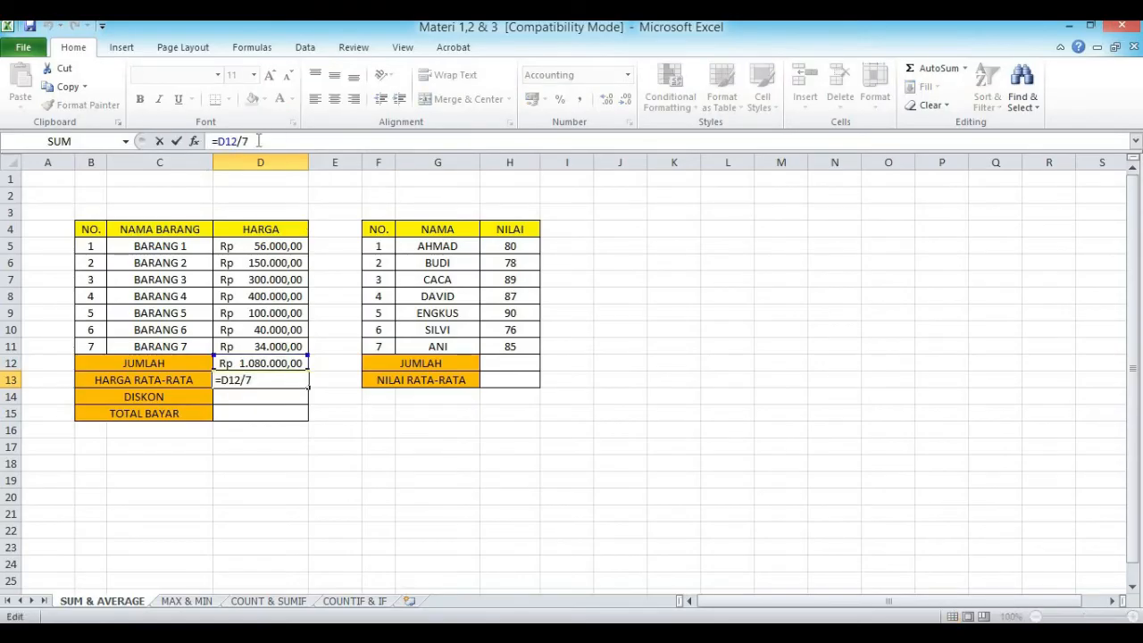
click(368, 464)
Step: Clear HARGA RATA-RATA cell D13 and average the item prices there with the formula =AVERAGE(D5:D11)
click(277, 382)
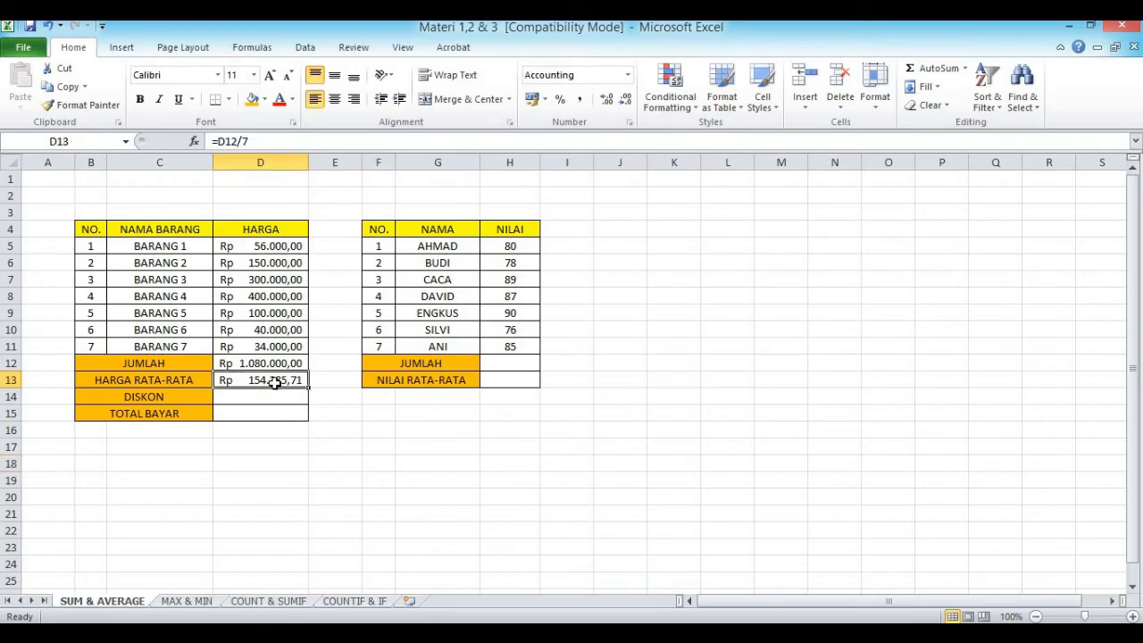
key(Delete)
text(=A)
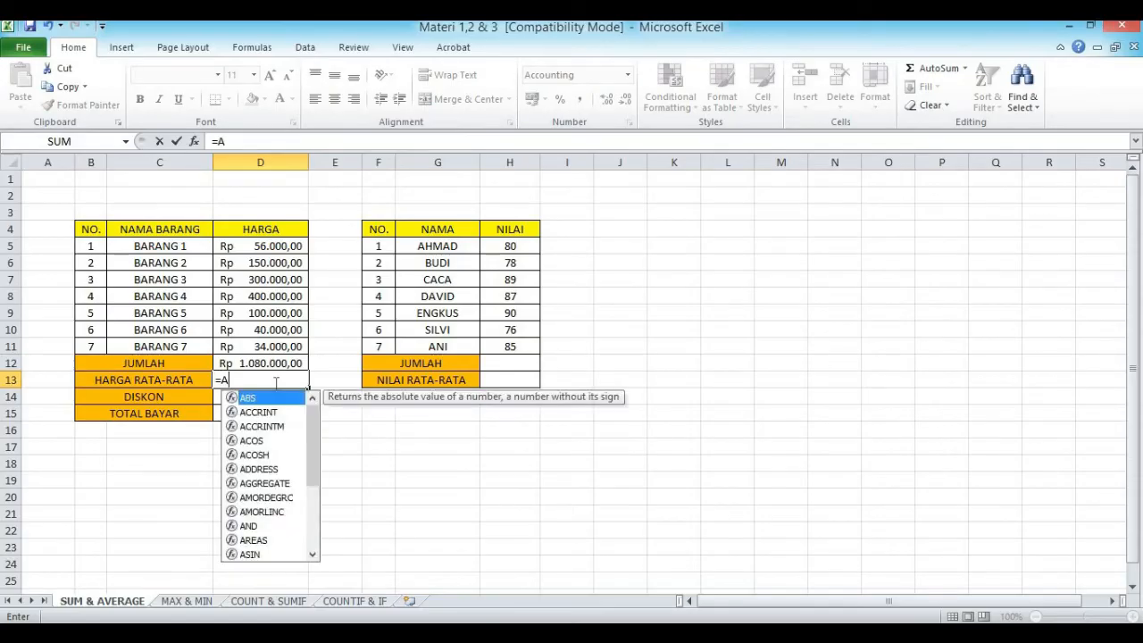
text(VERAGE()
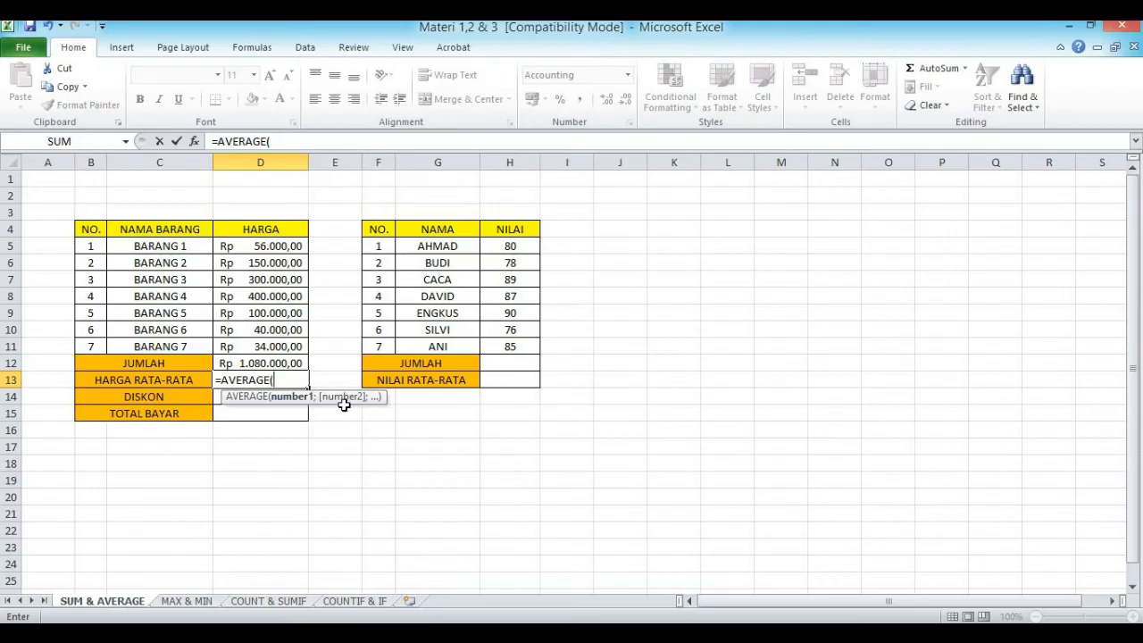
click(266, 249)
drag(266, 249, 259, 345)
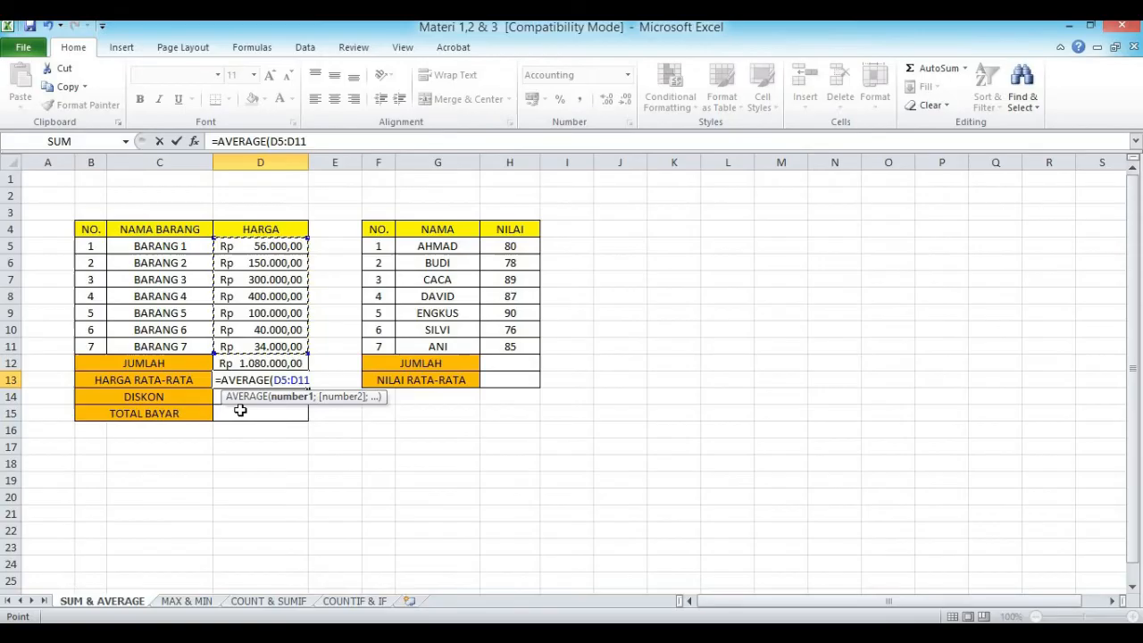
text())
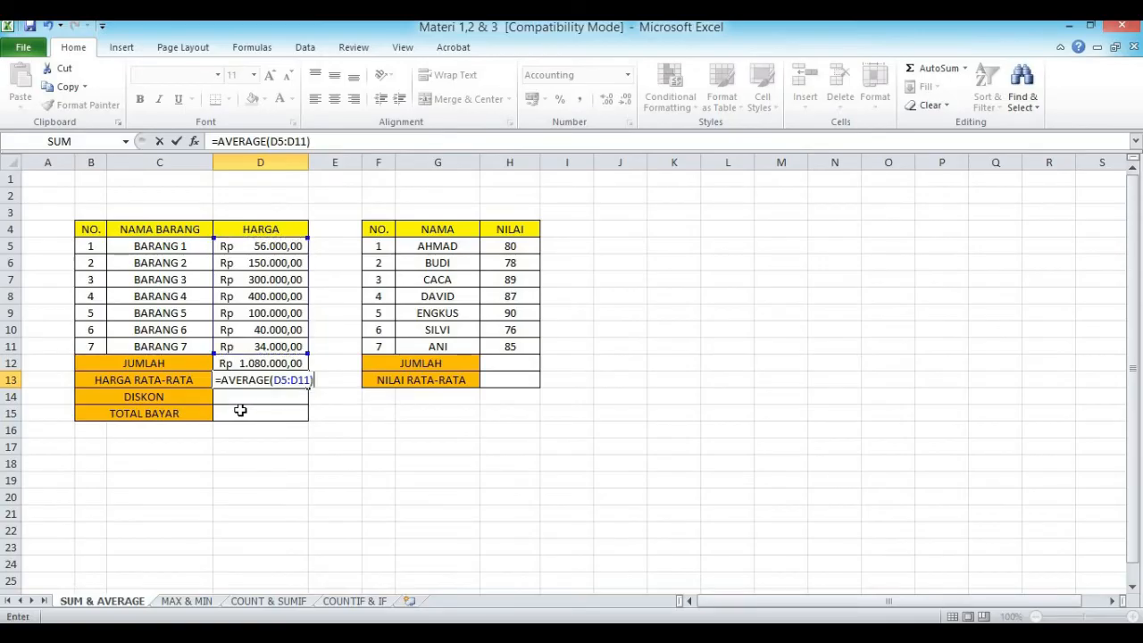
key(Return)
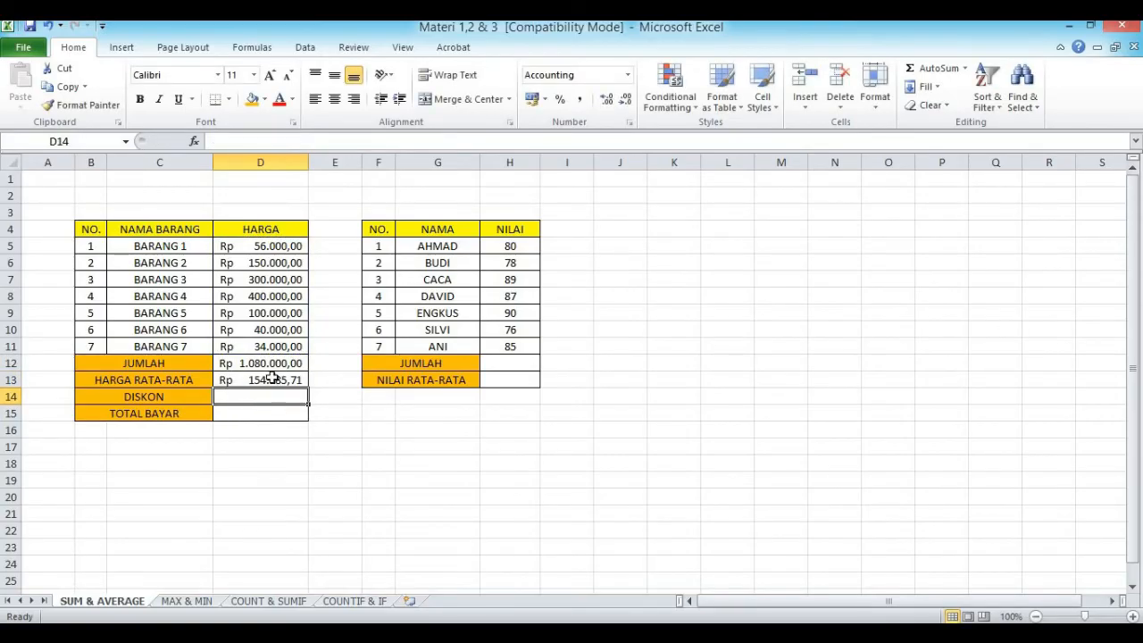
click(257, 383)
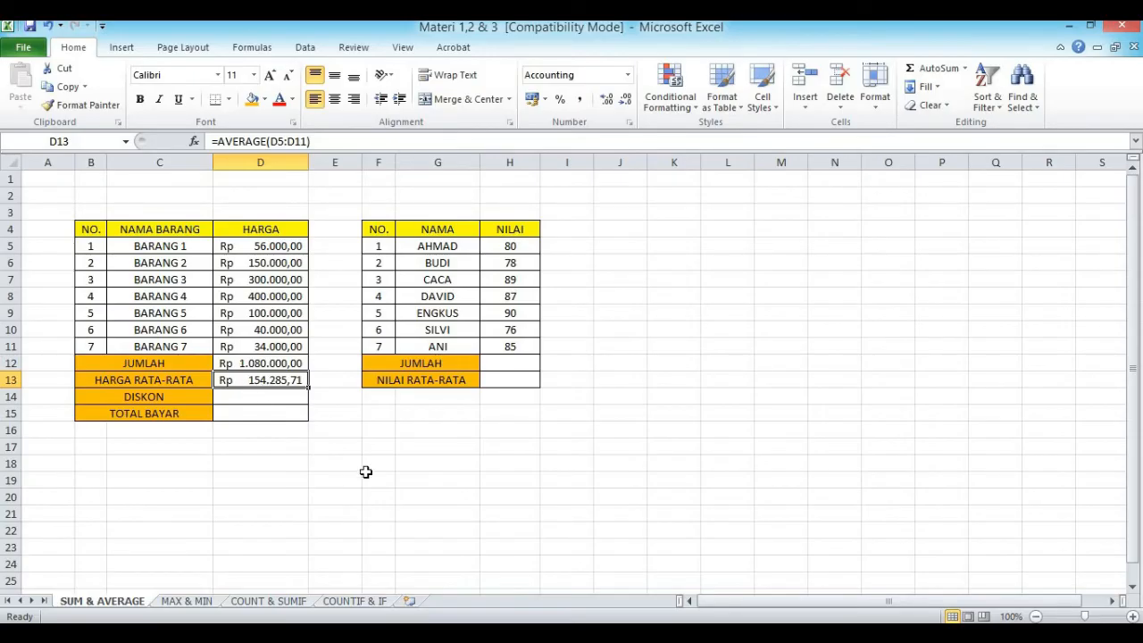
click(375, 493)
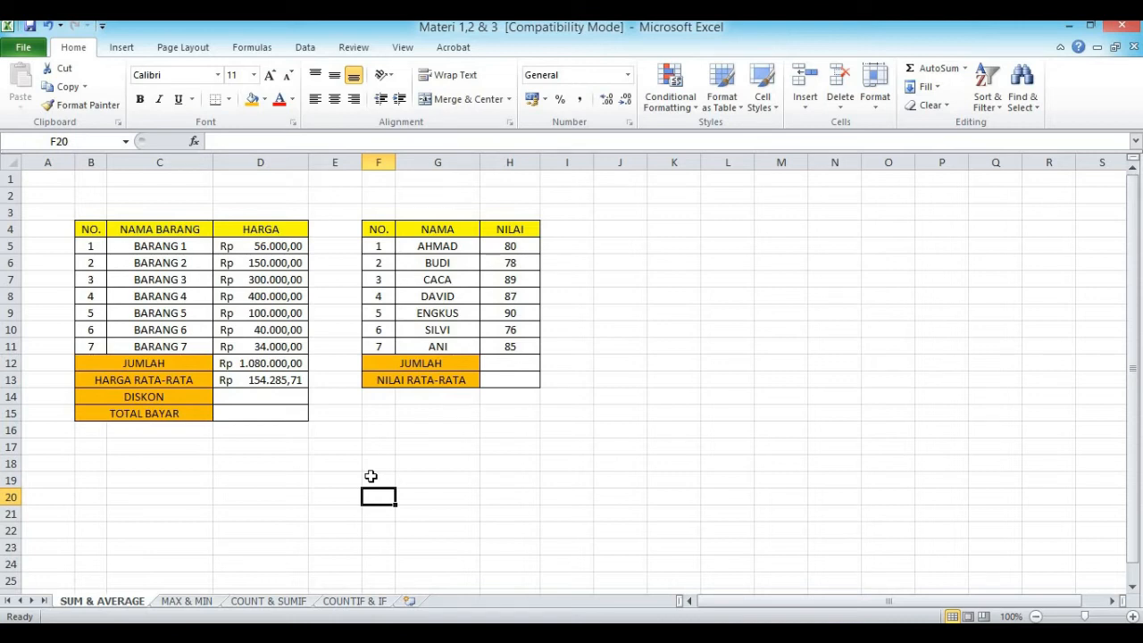
Step: Calculate a 20% discount on the price total in DISKON cell D14 with the formula =D12*20%
click(251, 398)
text(=)
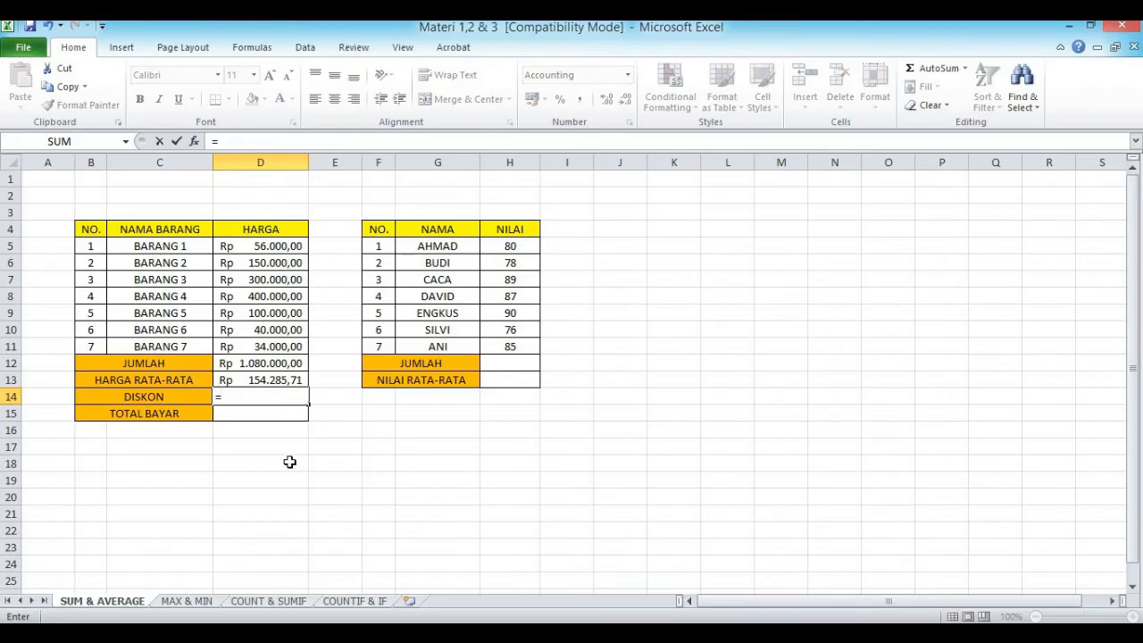
click(265, 363)
text(*20%)
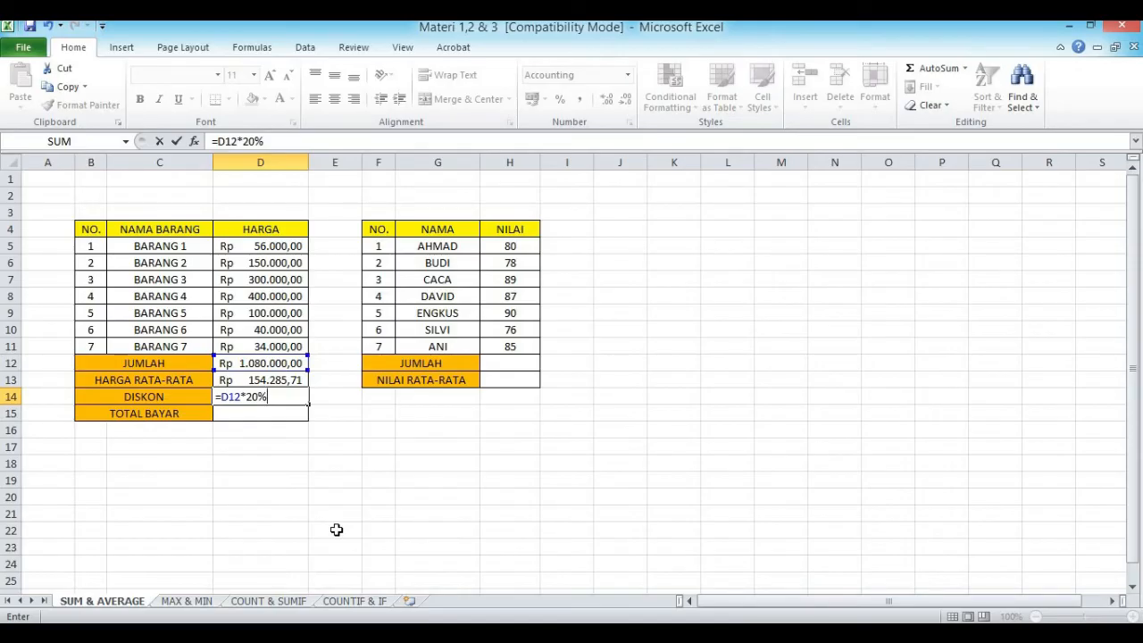
key(Return)
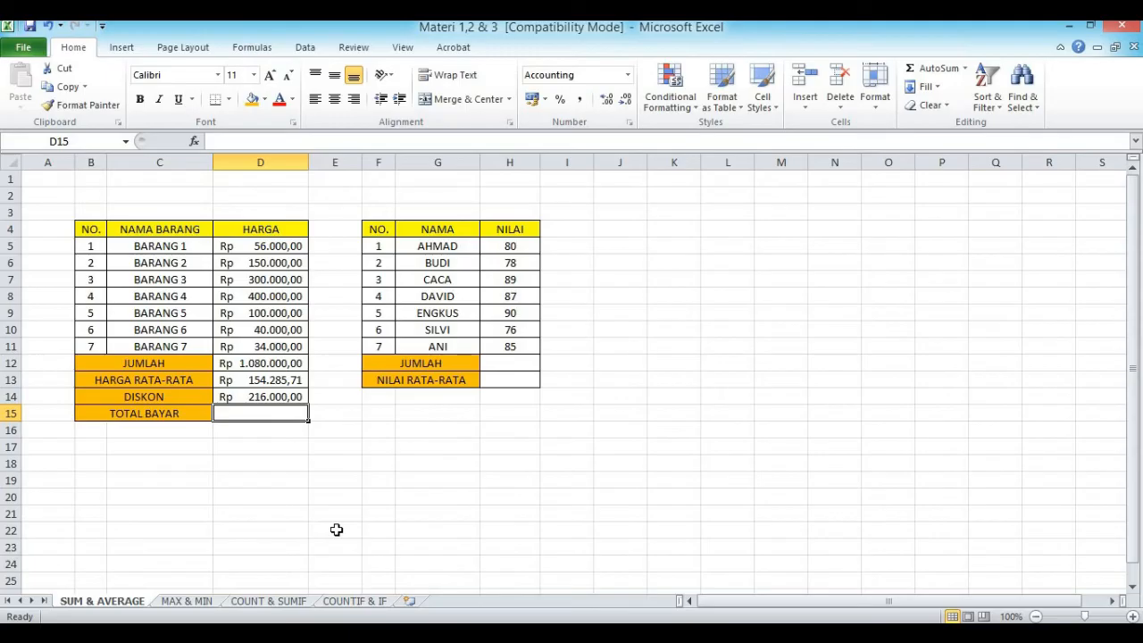
Step: Subtract the discount from the price total in TOTAL BAYAR cell D15 with the formula =D12-D14
click(243, 364)
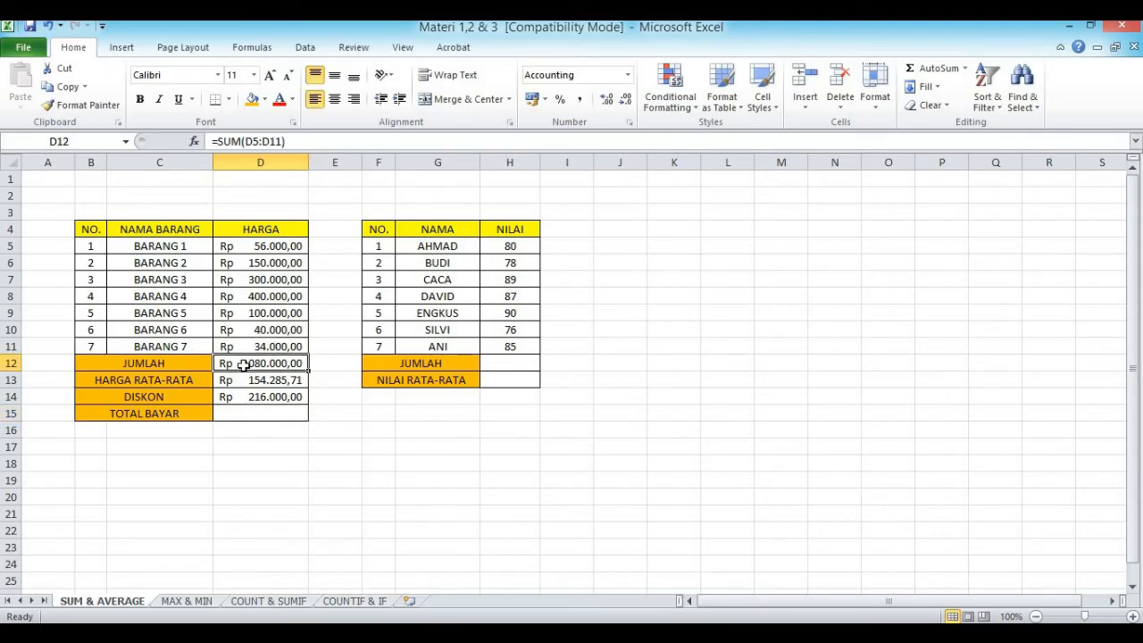
click(242, 413)
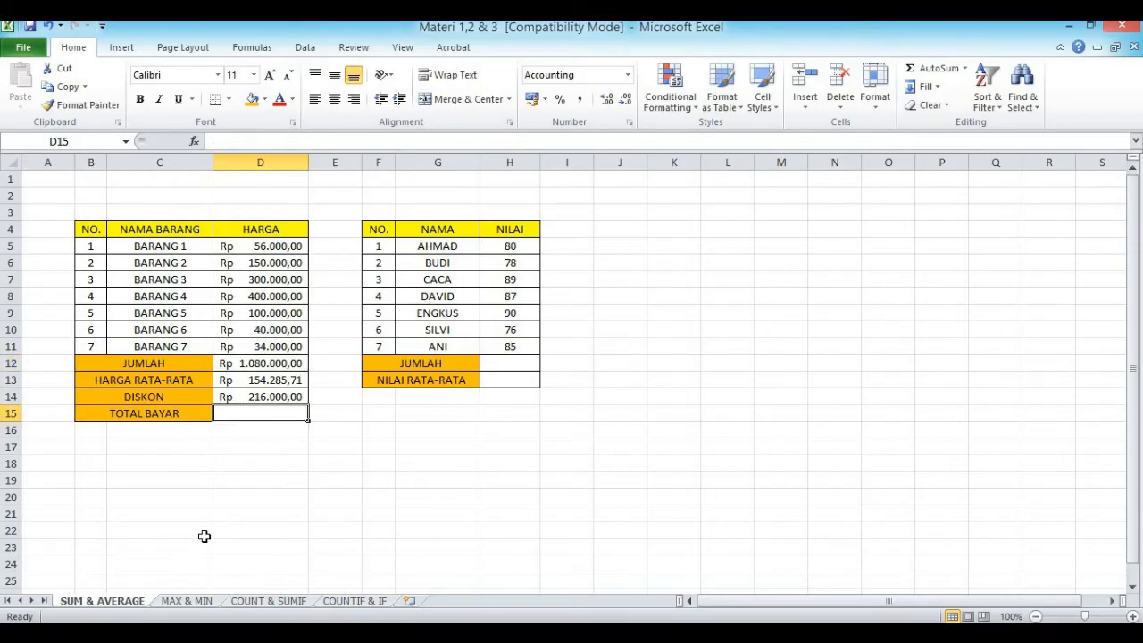
text(=)
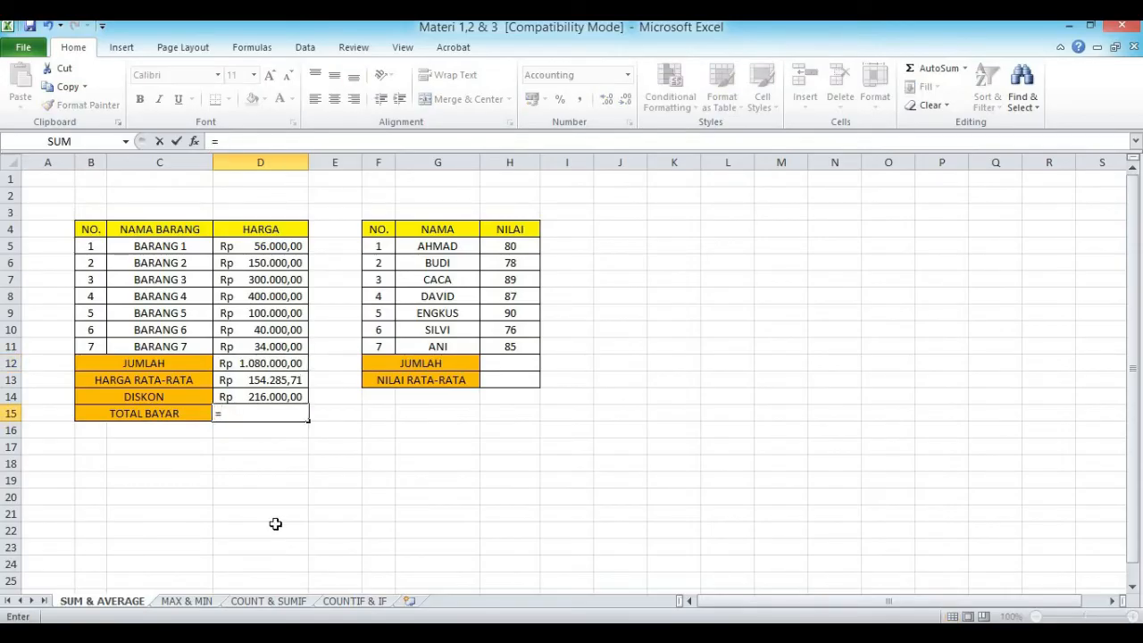
click(267, 368)
text(-)
click(278, 393)
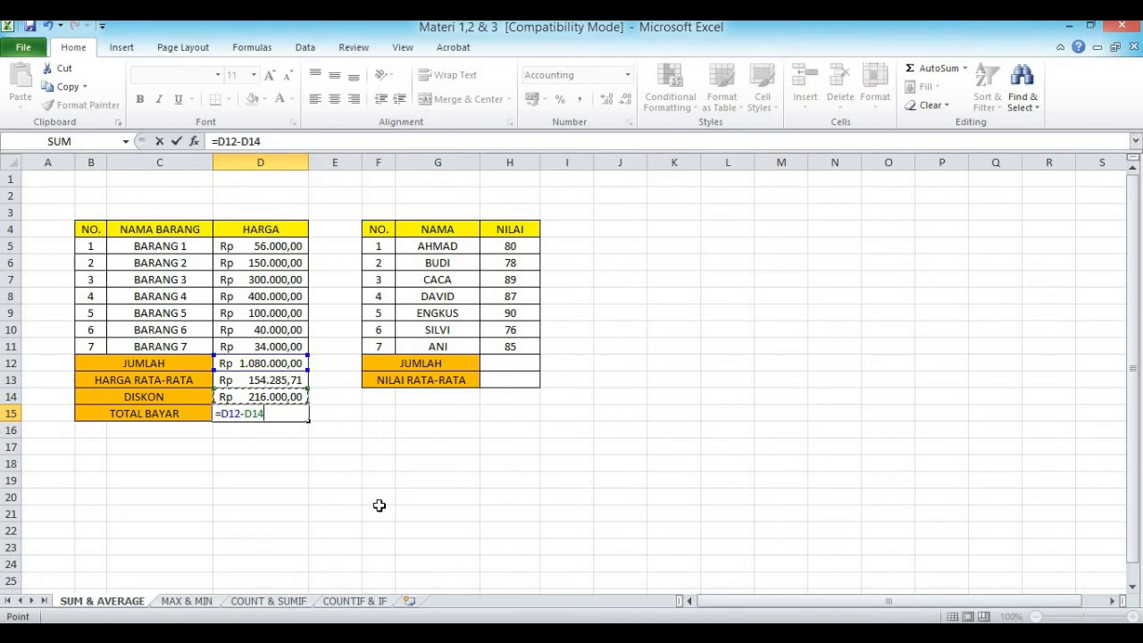
key(Return)
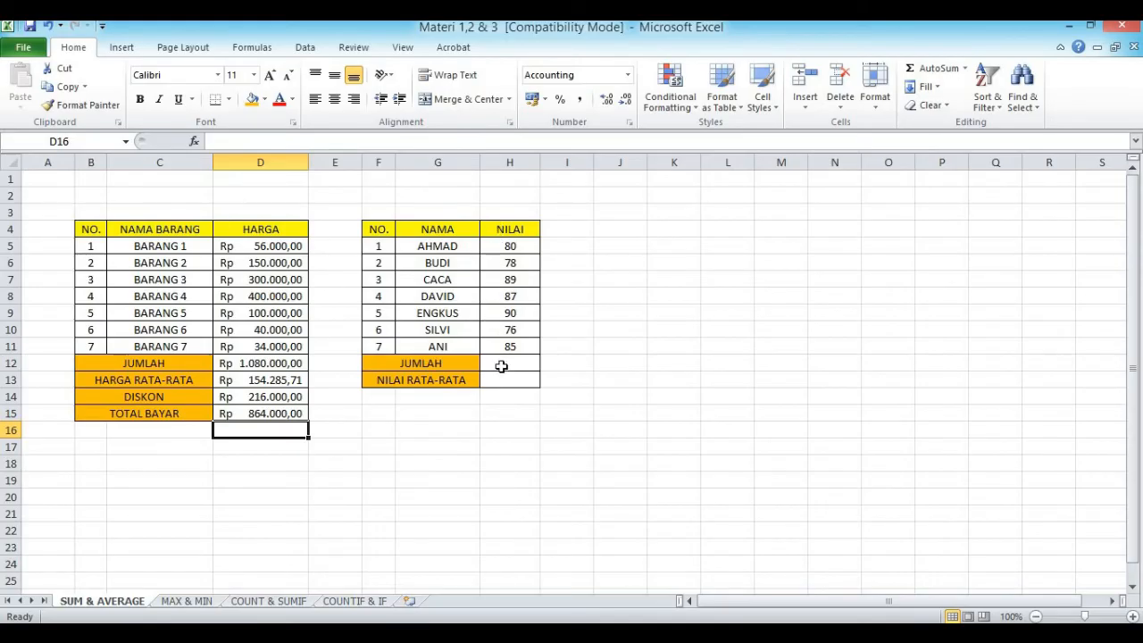
Step: Total the NILAI scores in JUMLAH cell H12 with the SUM function over H5:H11
click(507, 364)
text(=SUM()
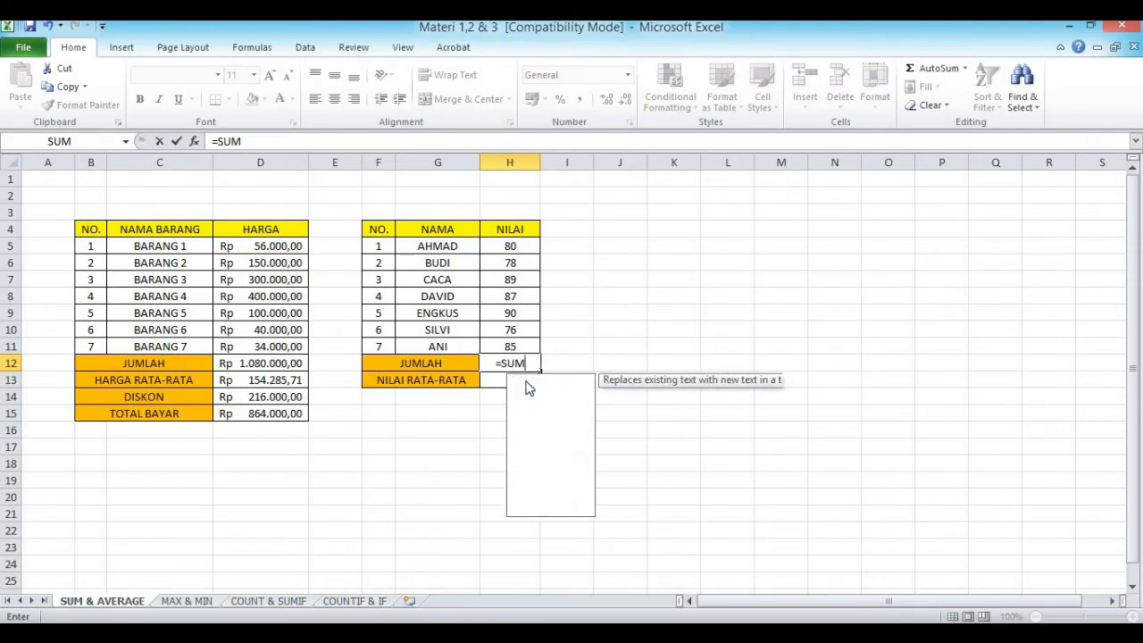
drag(513, 248, 526, 345)
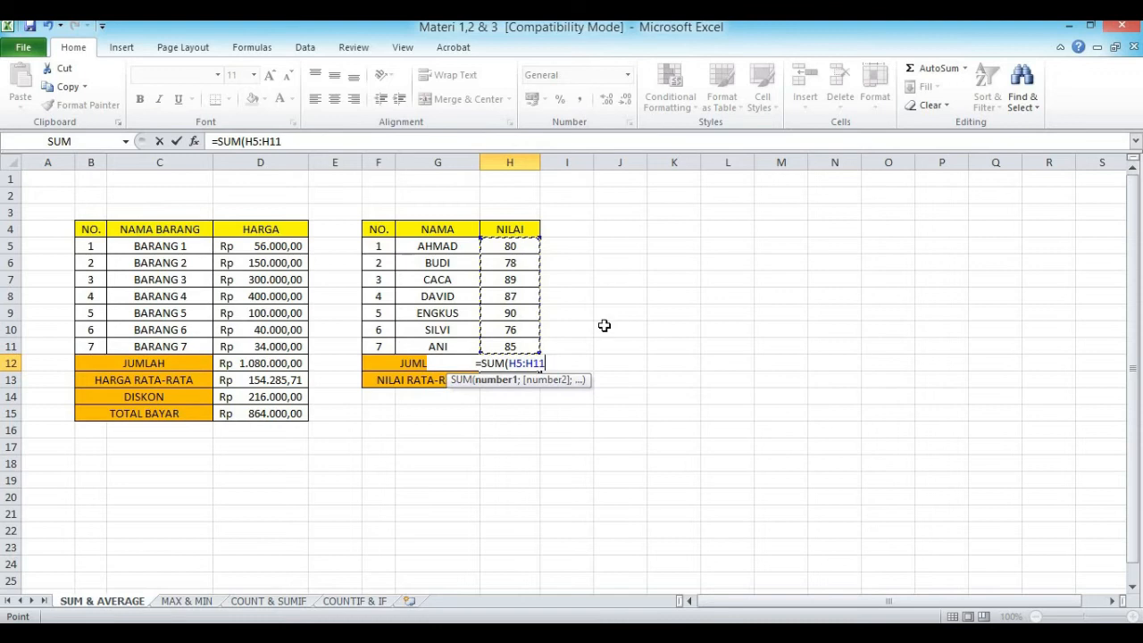
key(Return)
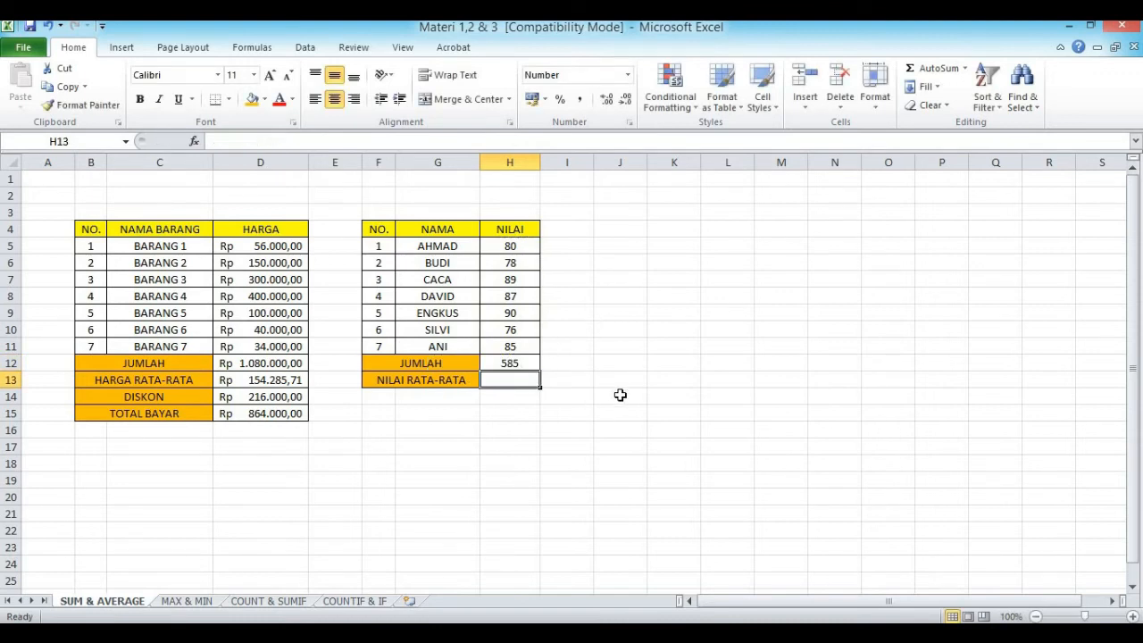
Step: Average the scores in NILAI RATA-RATA cell H13 with the AVERAGE function over H5:H11
text(=AVER)
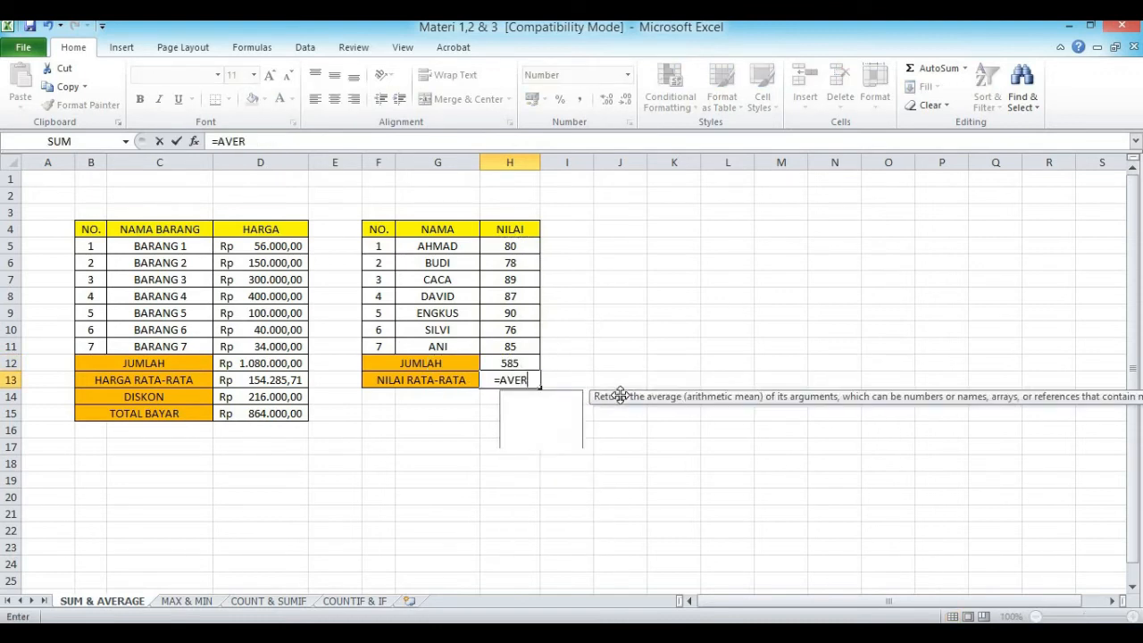
text(AGE()
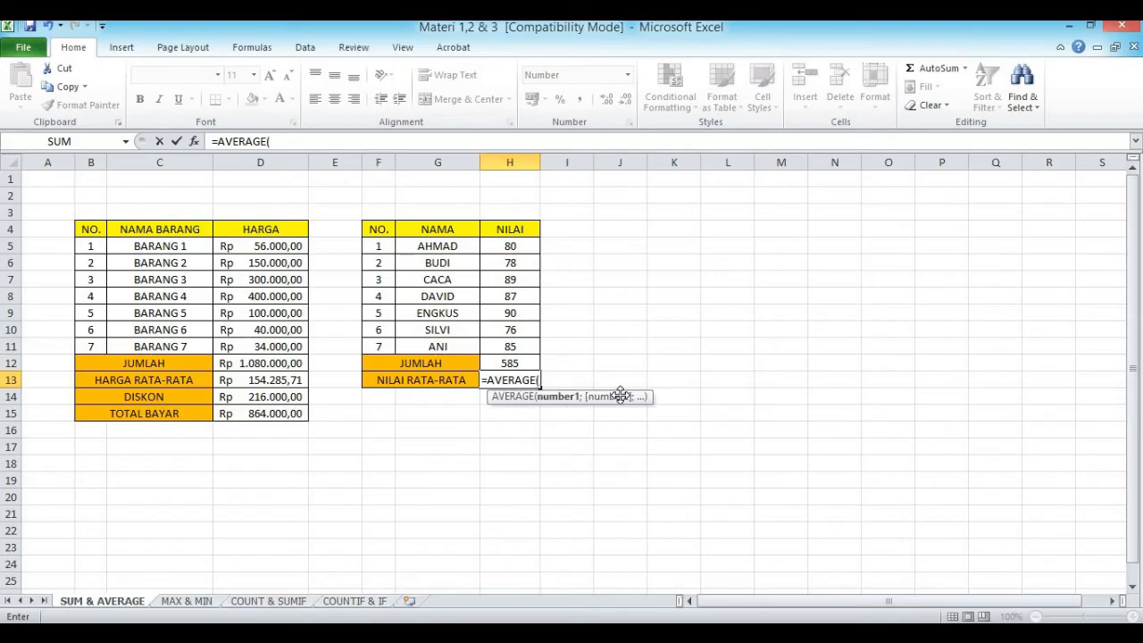
drag(525, 246, 549, 339)
key(Return)
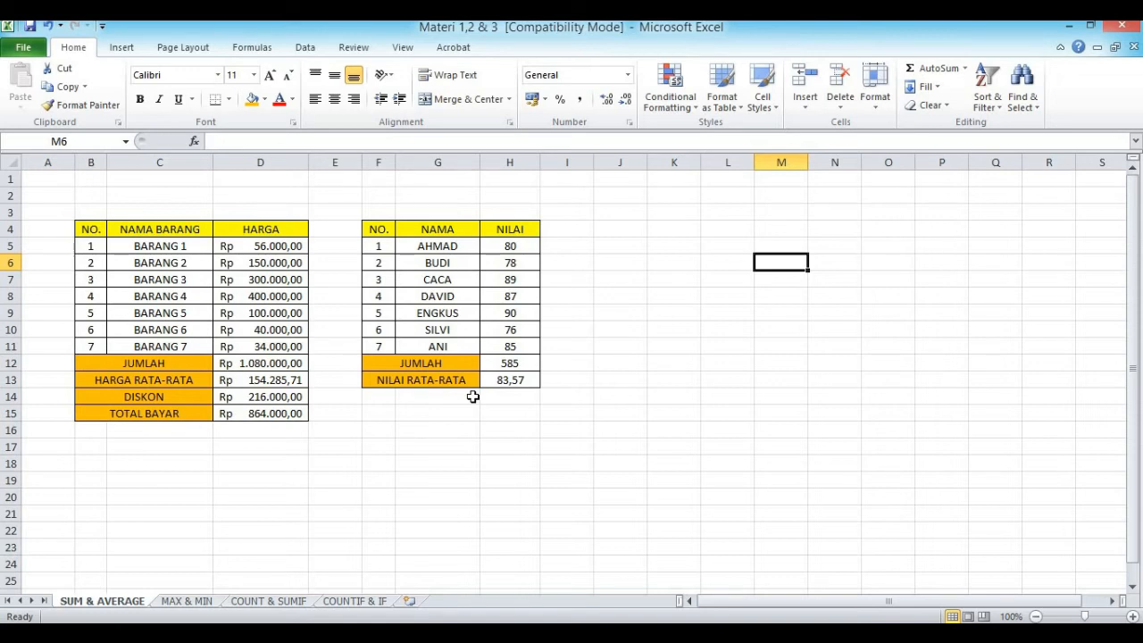
Step: Merge and center cells B16:C16 below the TOTAL BAYAR row
click(98, 430)
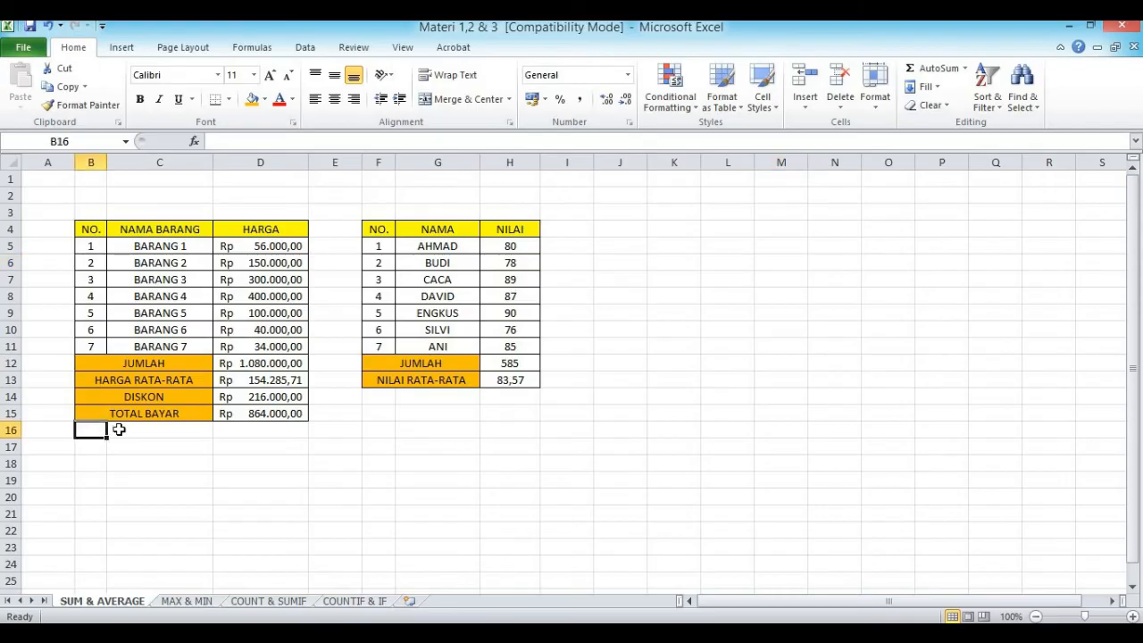
drag(119, 430, 178, 429)
click(460, 99)
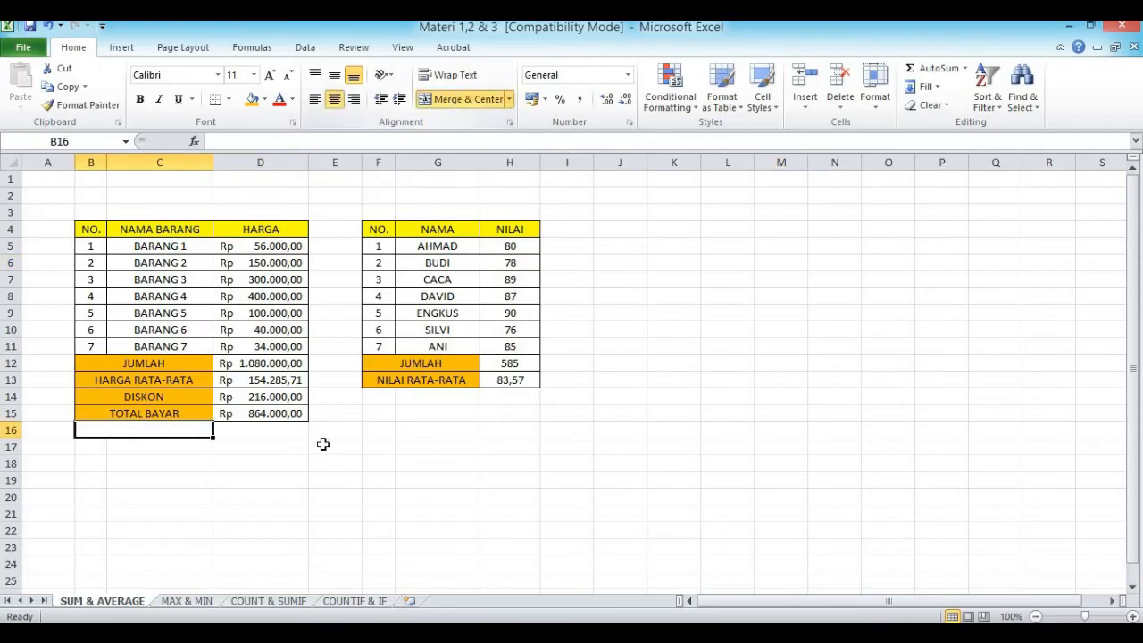
click(155, 501)
Step: Label the merged cell B16 as HARGA TERBESAR
click(128, 428)
text(HAR)
key(shift+Right)
key(shift+Right)
key(shift+Right)
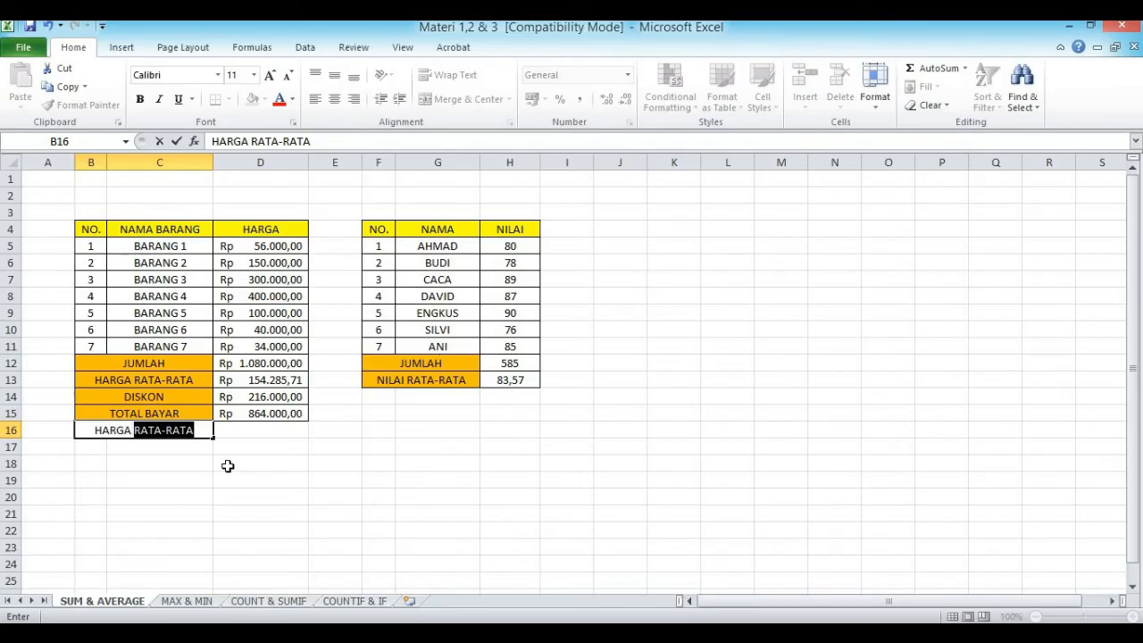
text(TERBESAR)
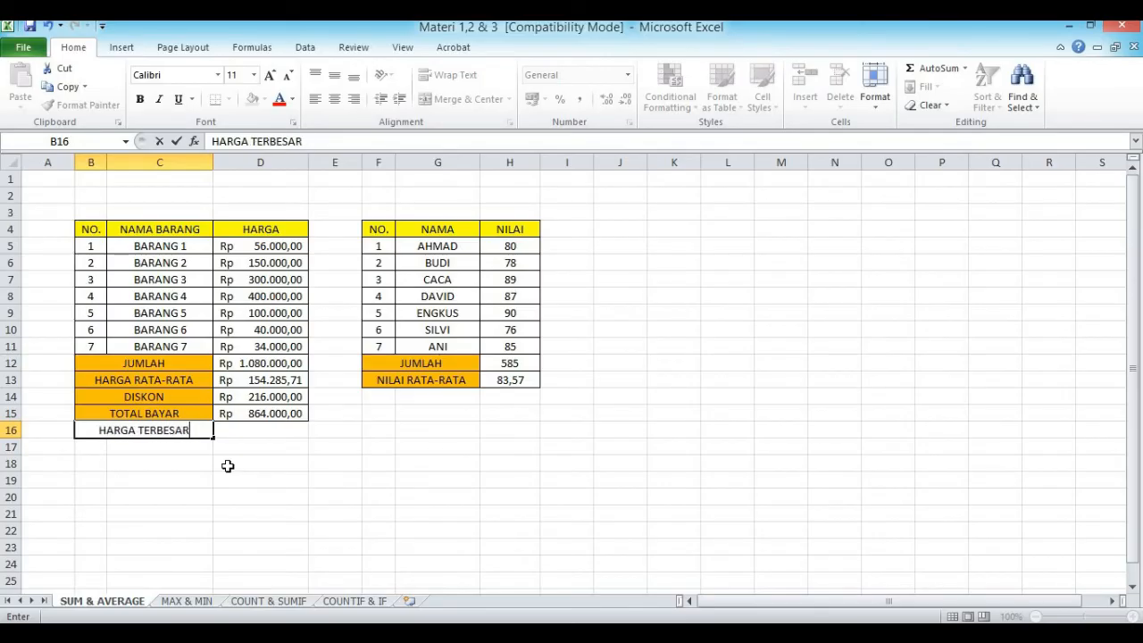
click(242, 492)
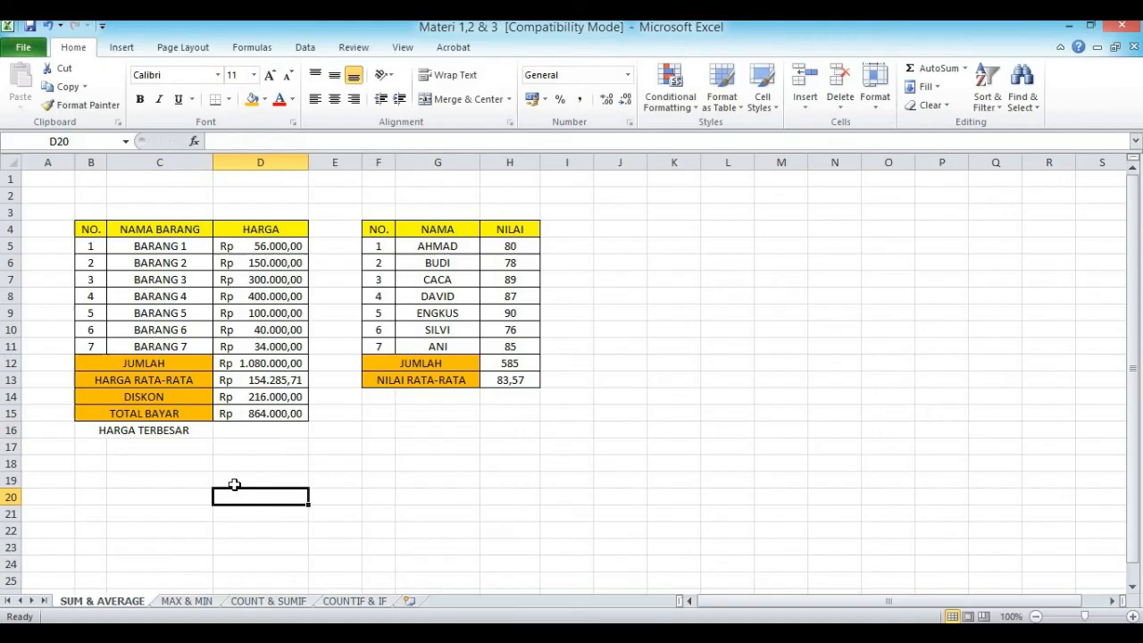
Step: Find the highest price in HARGA TERBESAR cell D16 with the MAX function over D5:D11
click(237, 431)
text(=)
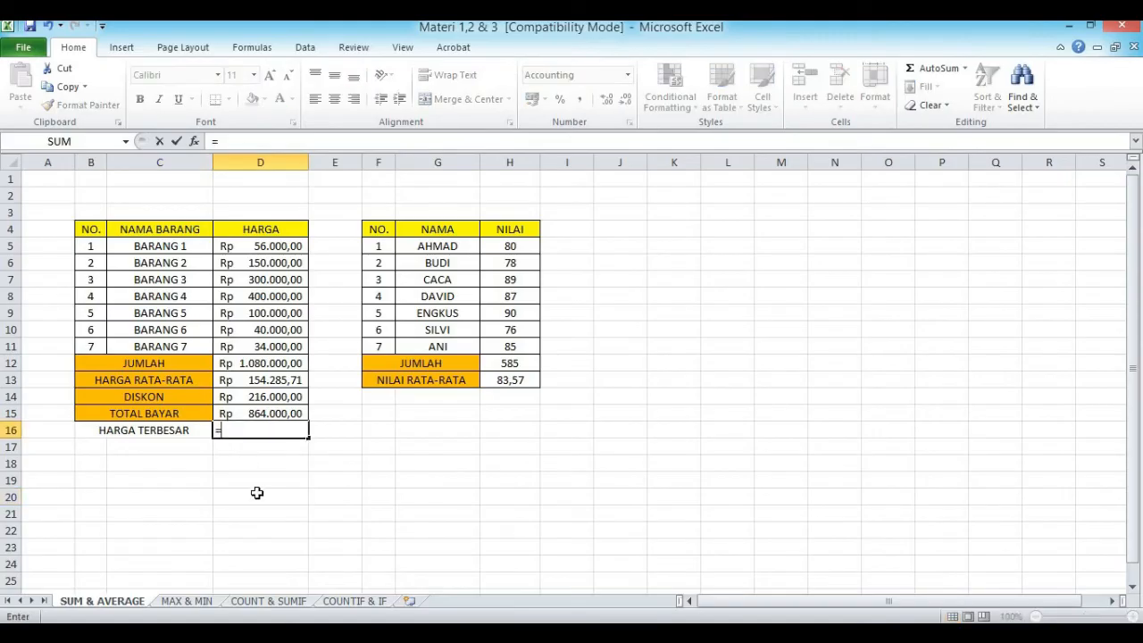
text(MA)
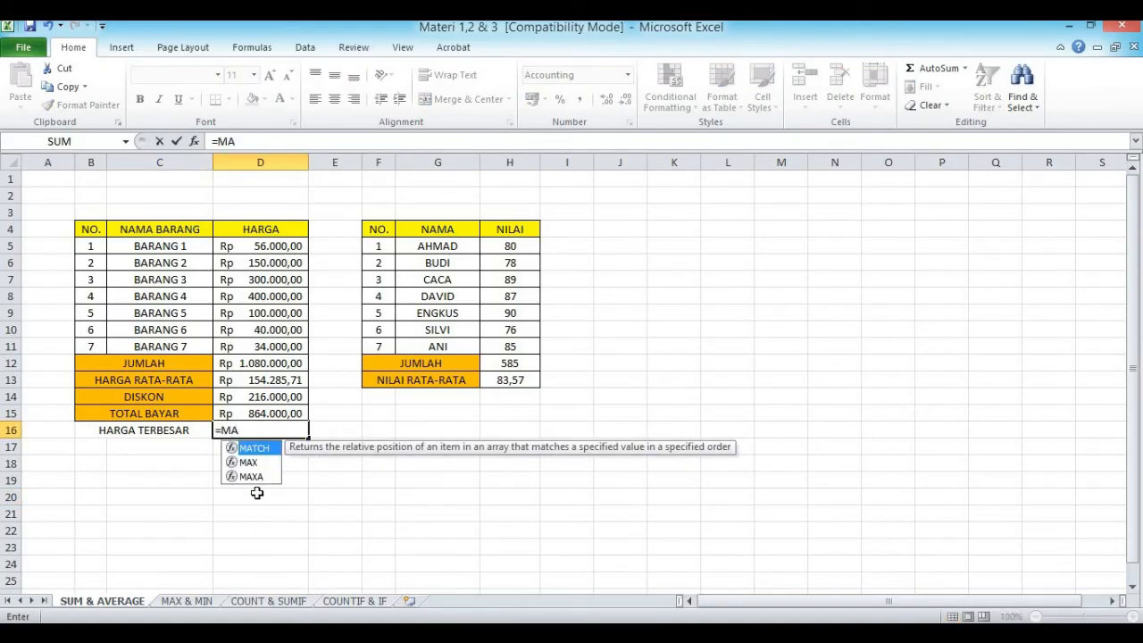
text(X()
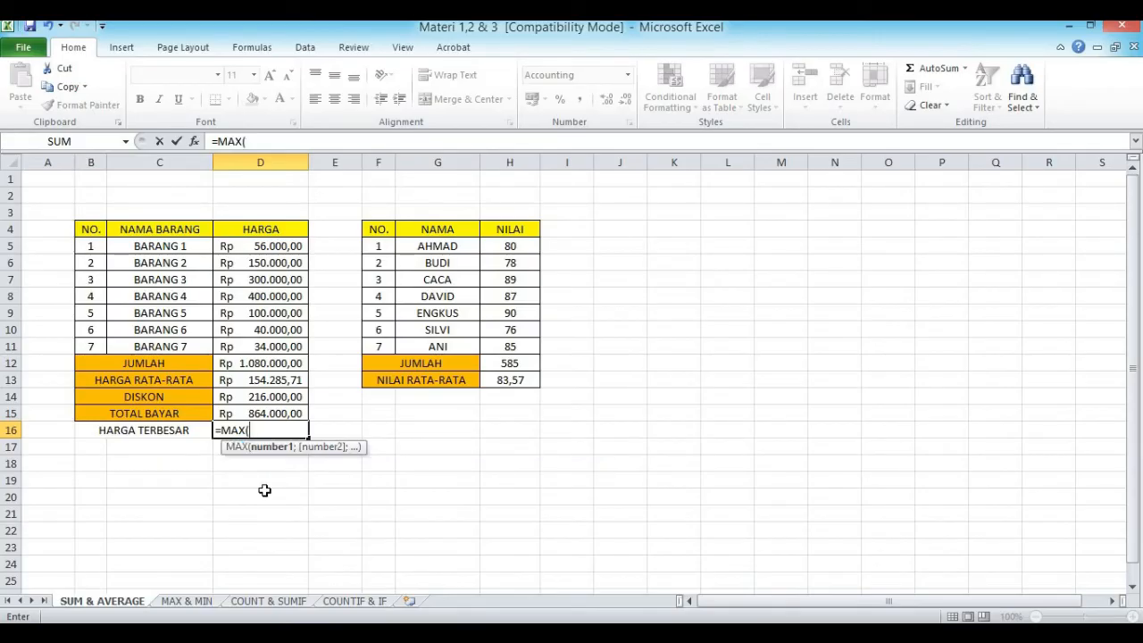
click(267, 250)
drag(266, 250, 277, 354)
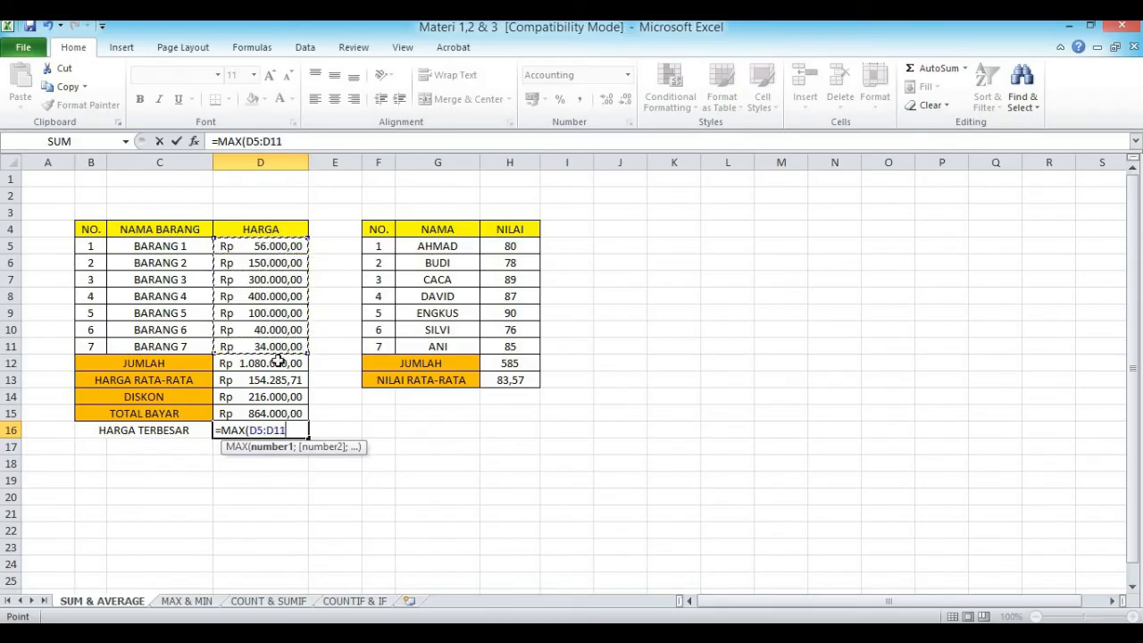
key(Return)
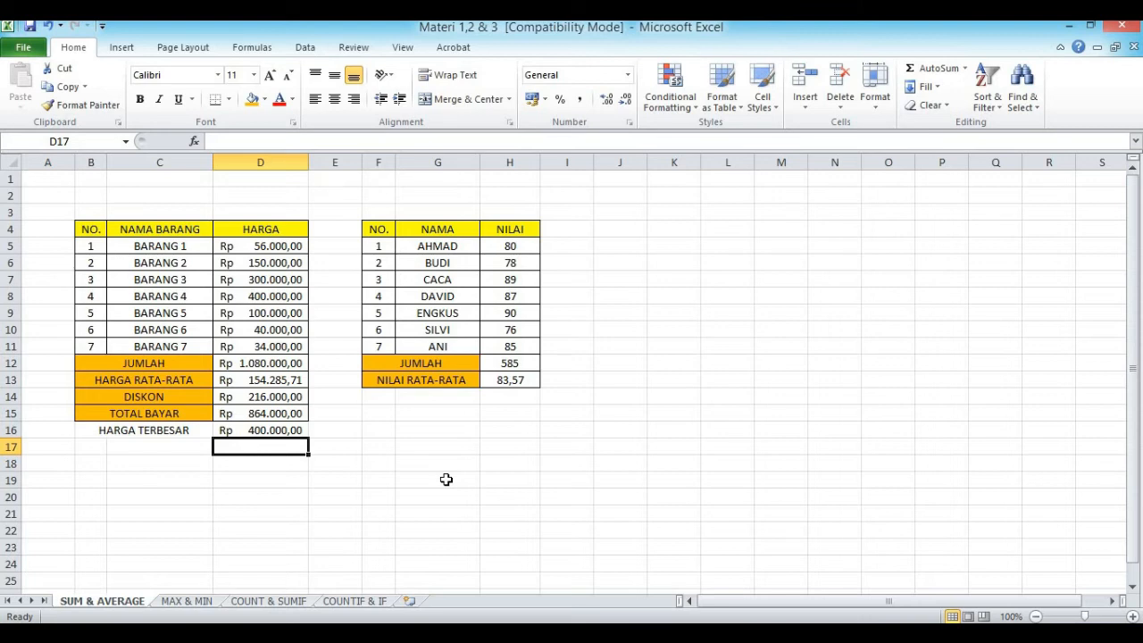
Step: Merge and center cells B17:C17 below HARGA TERBESAR and label the merged cell HARGA TERKECIL
drag(95, 447, 123, 448)
click(453, 98)
click(327, 500)
click(148, 445)
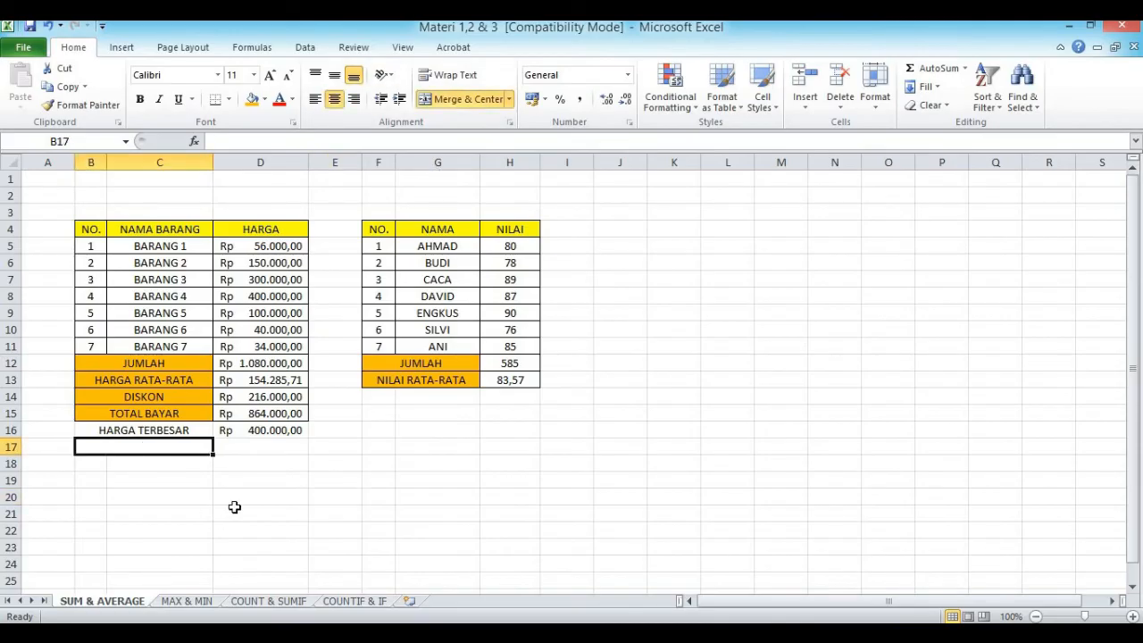
text(HARGA TERKECIL)
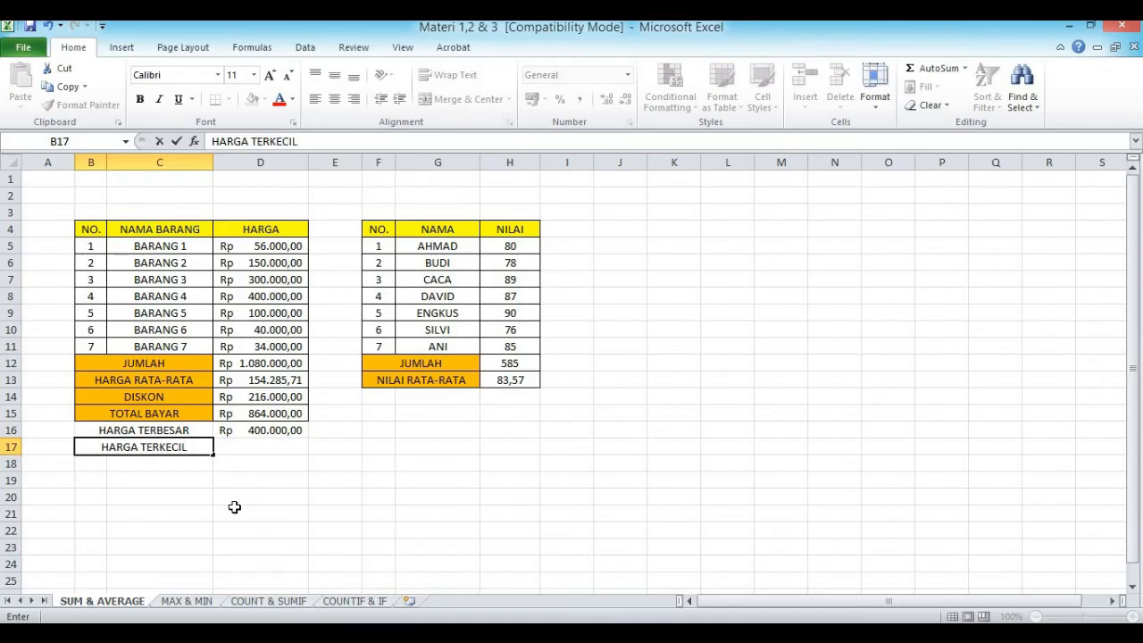
click(230, 501)
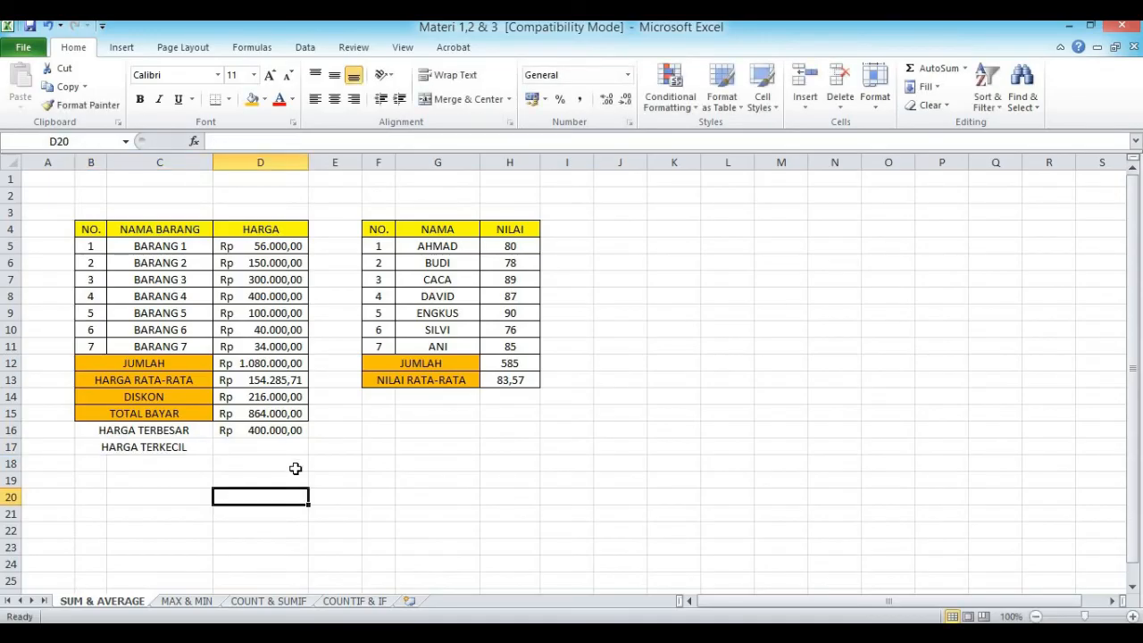
Step: Find the lowest price in HARGA TERKECIL cell D17 with the MIN function over D5:D11
click(259, 443)
text(=)
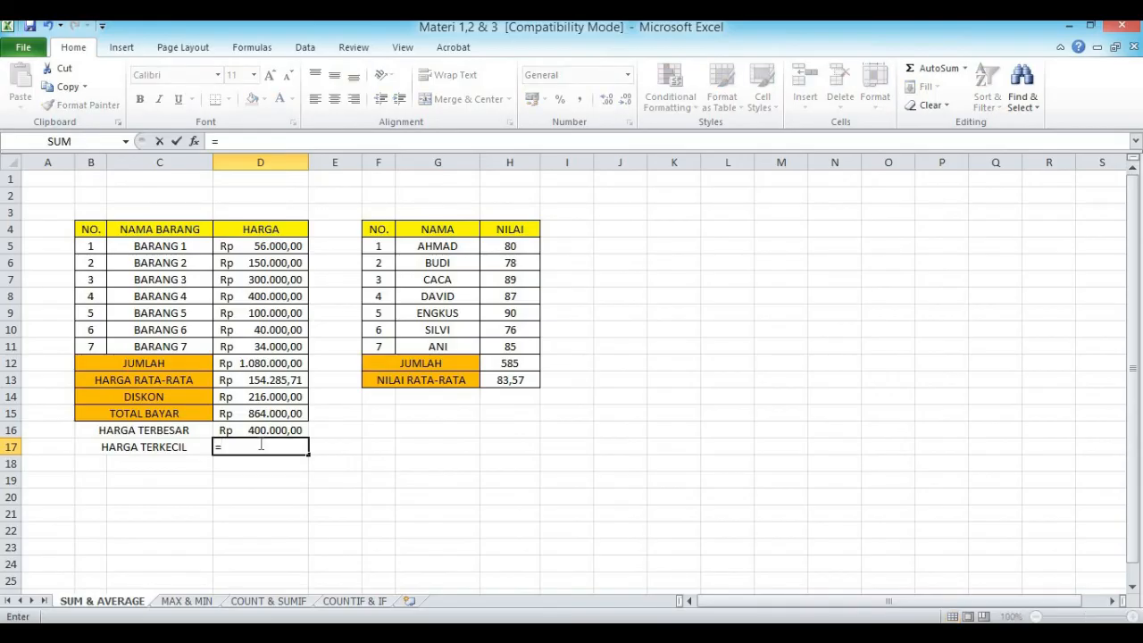
text(MIN()
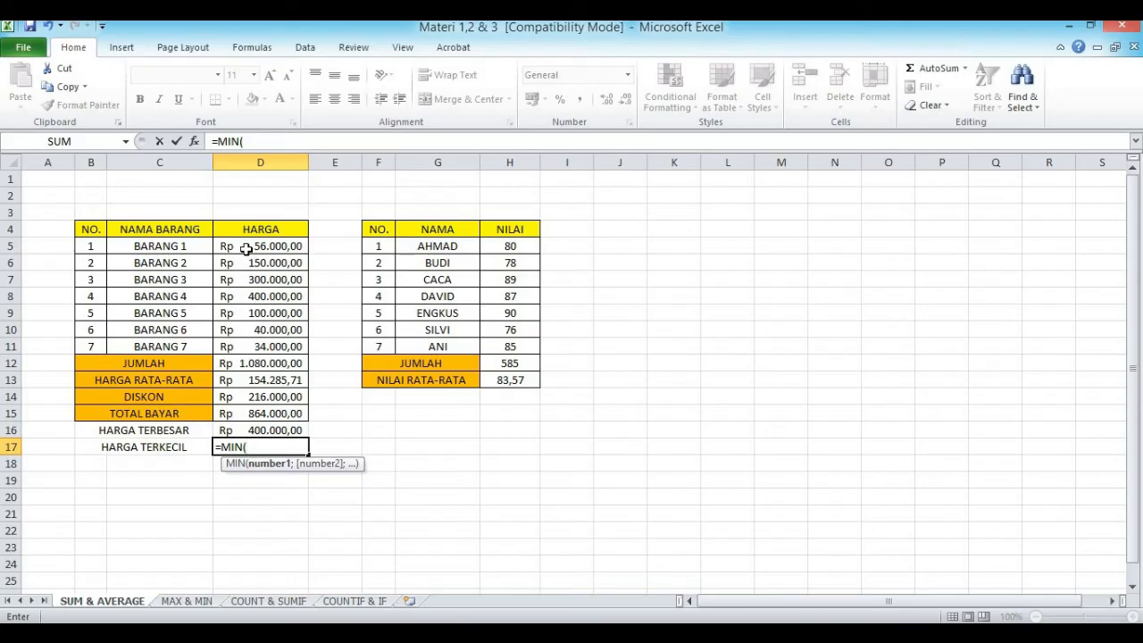
drag(246, 249, 245, 347)
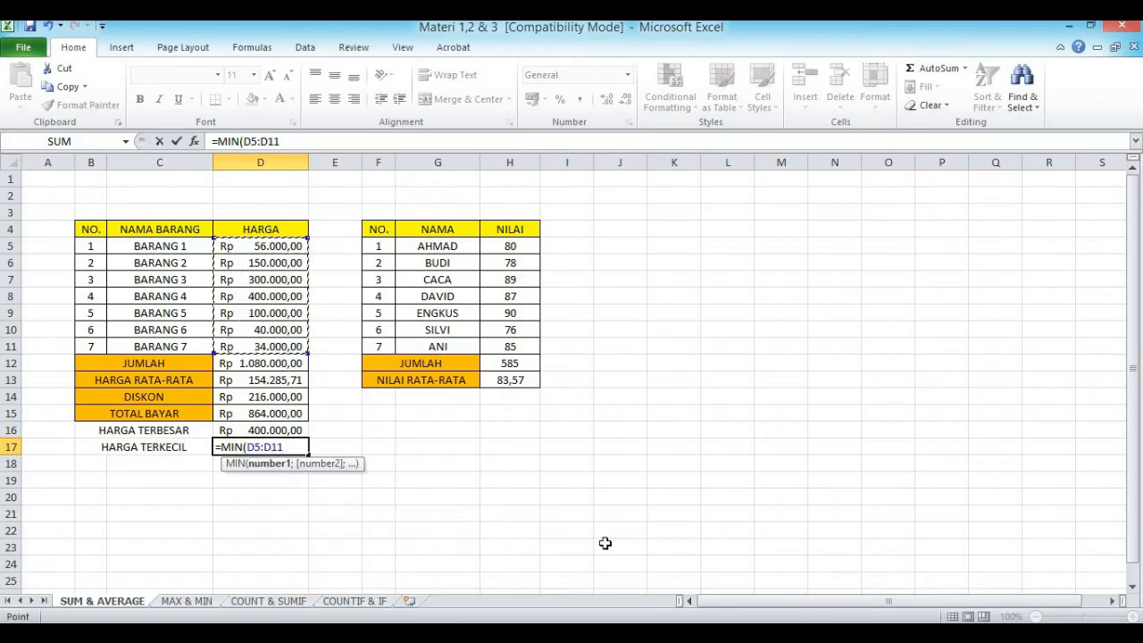
key(Return)
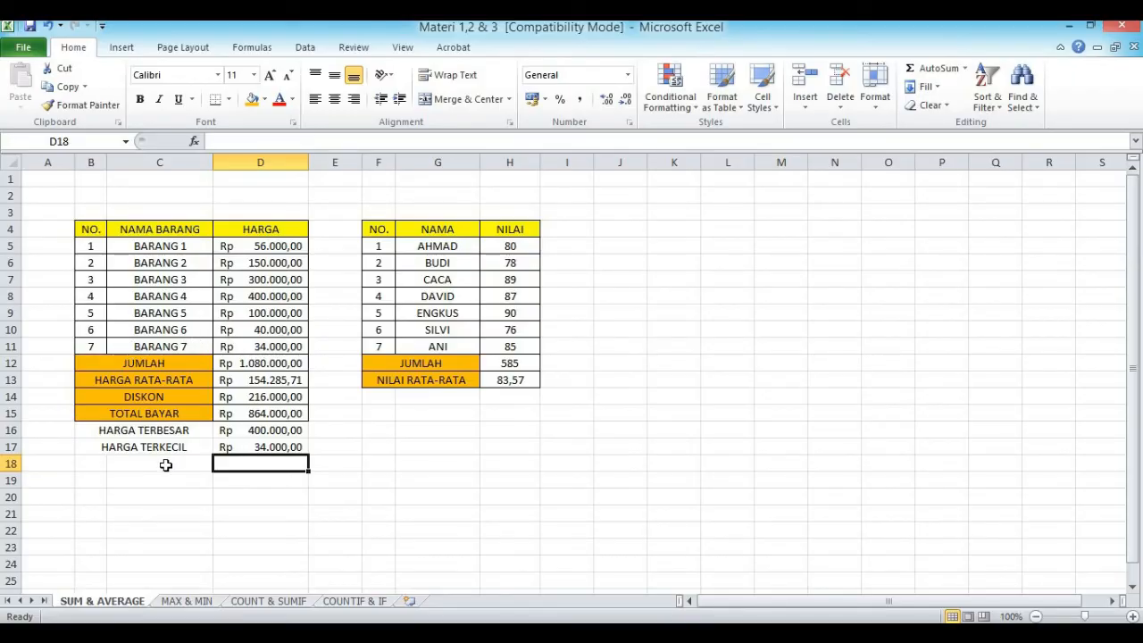
Step: Apply all borders to the HARGA TERBESAR and HARGA TERKECIL rows, B16:D17
drag(107, 429, 268, 448)
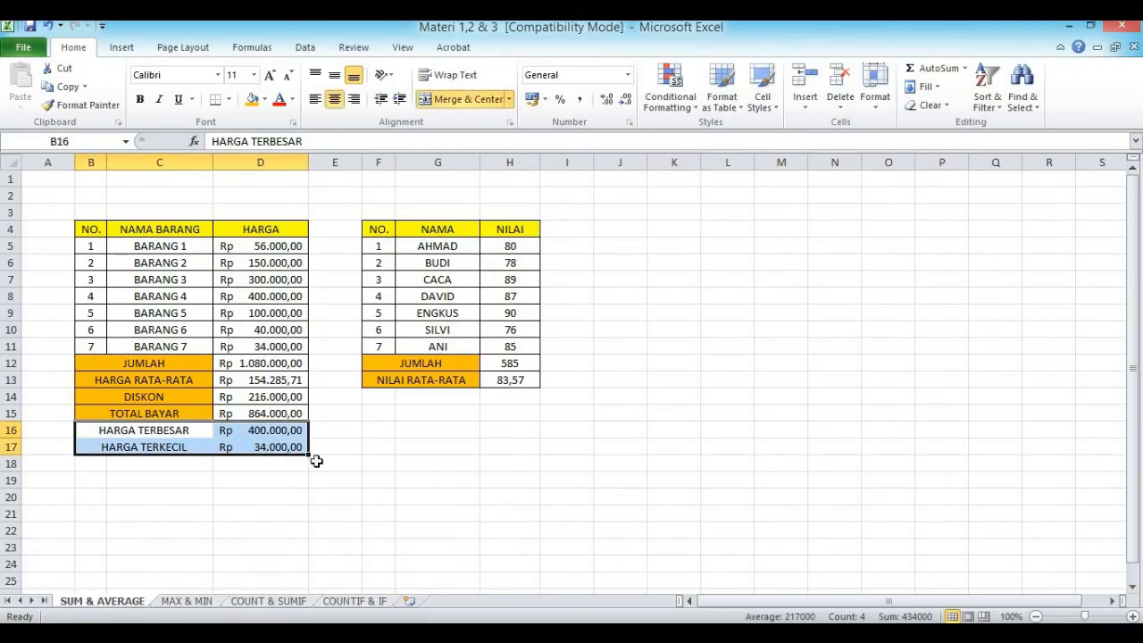
click(228, 99)
click(256, 231)
click(378, 503)
Step: Fill the HARGA TERBESAR and HARGA TERKECIL label cells with the standard orange color
drag(187, 432, 181, 447)
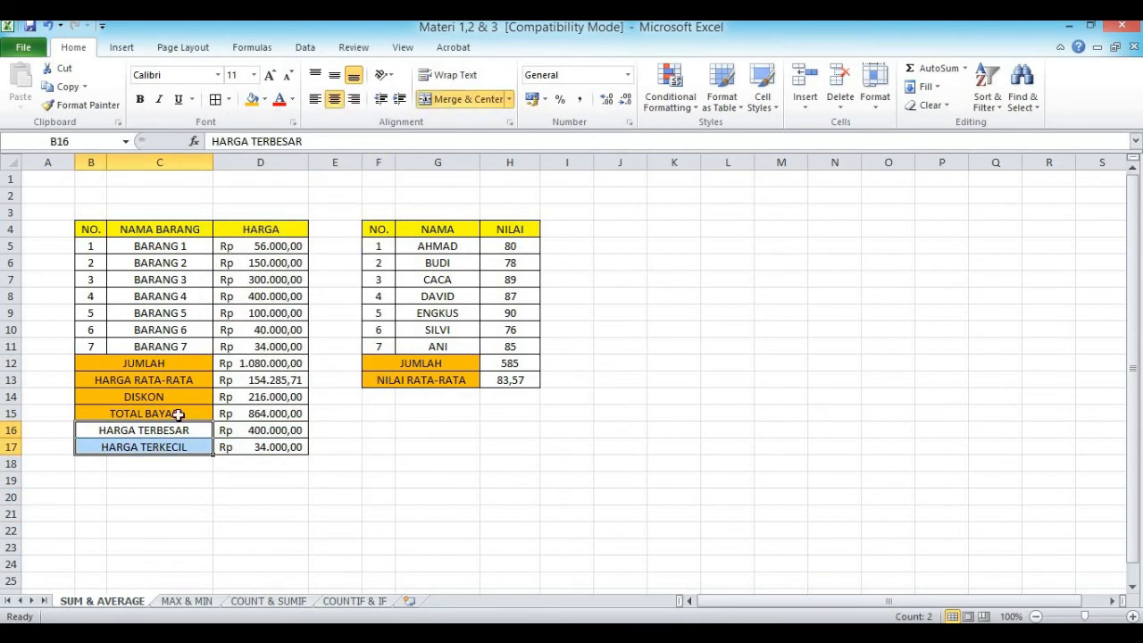
click(265, 100)
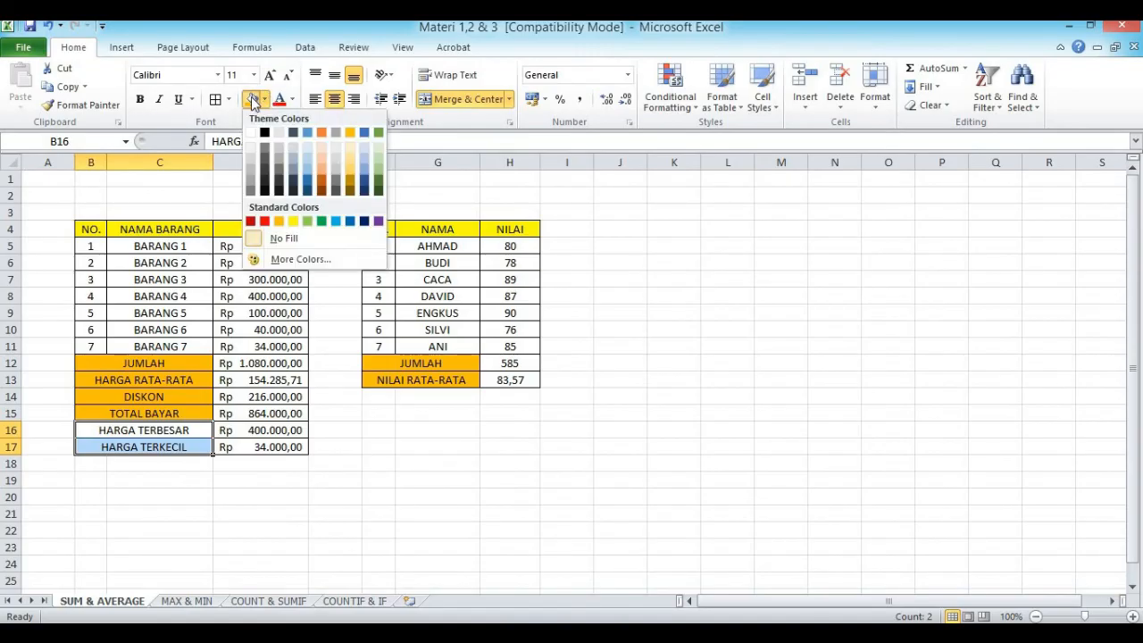
click(279, 221)
click(404, 479)
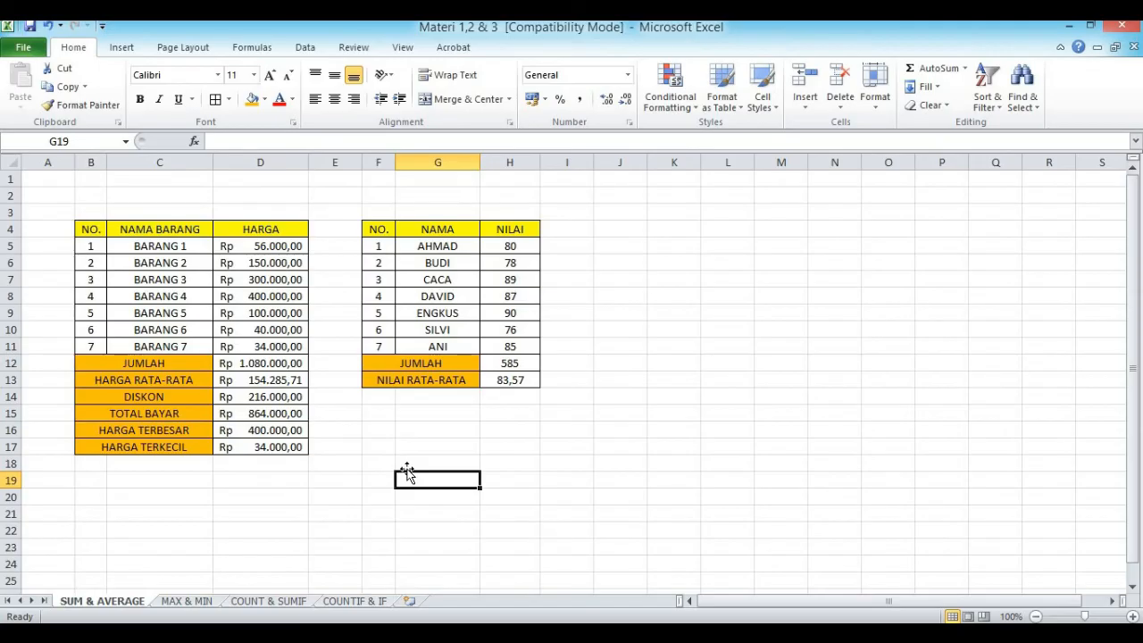
drag(85, 229, 80, 343)
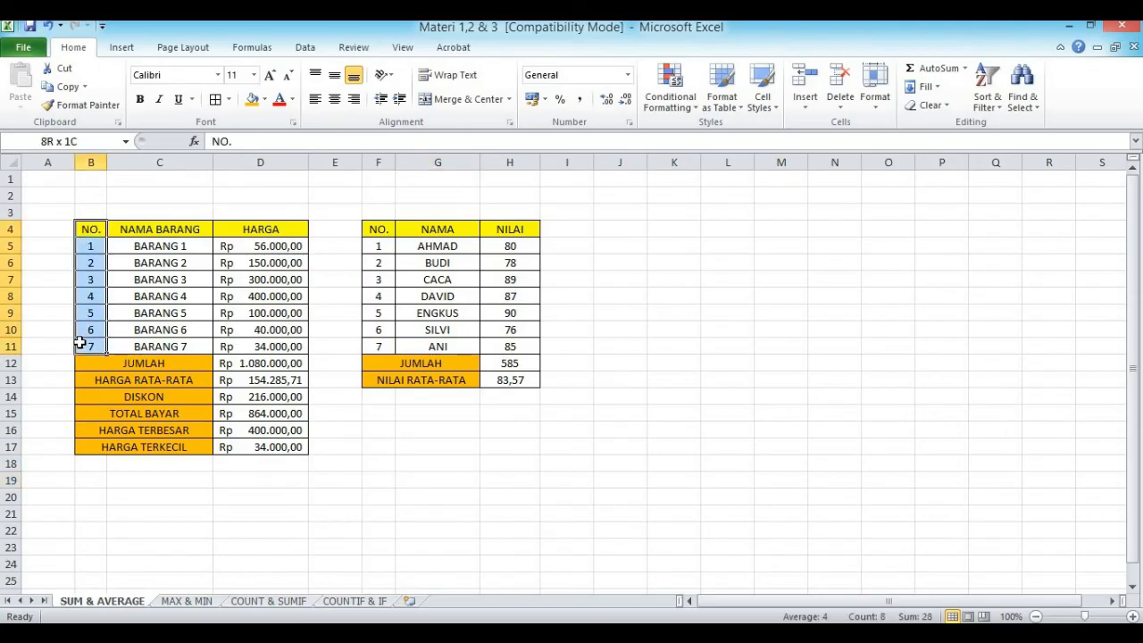
click(349, 529)
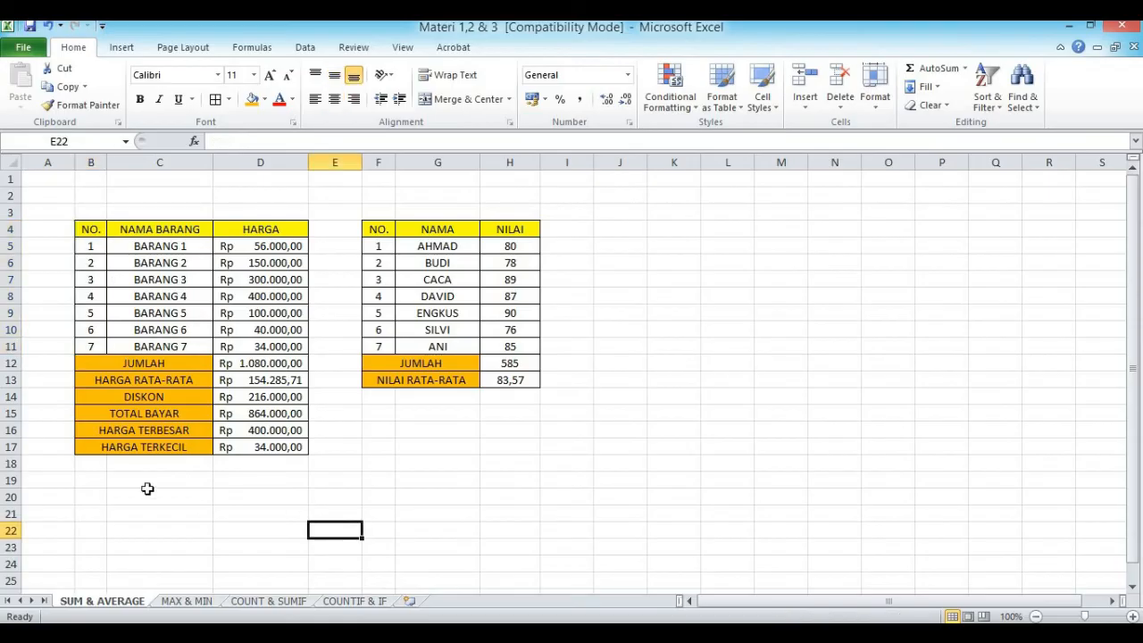
Step: Merge and center cells B18:C18 below the HARGA TERKECIL row
click(127, 463)
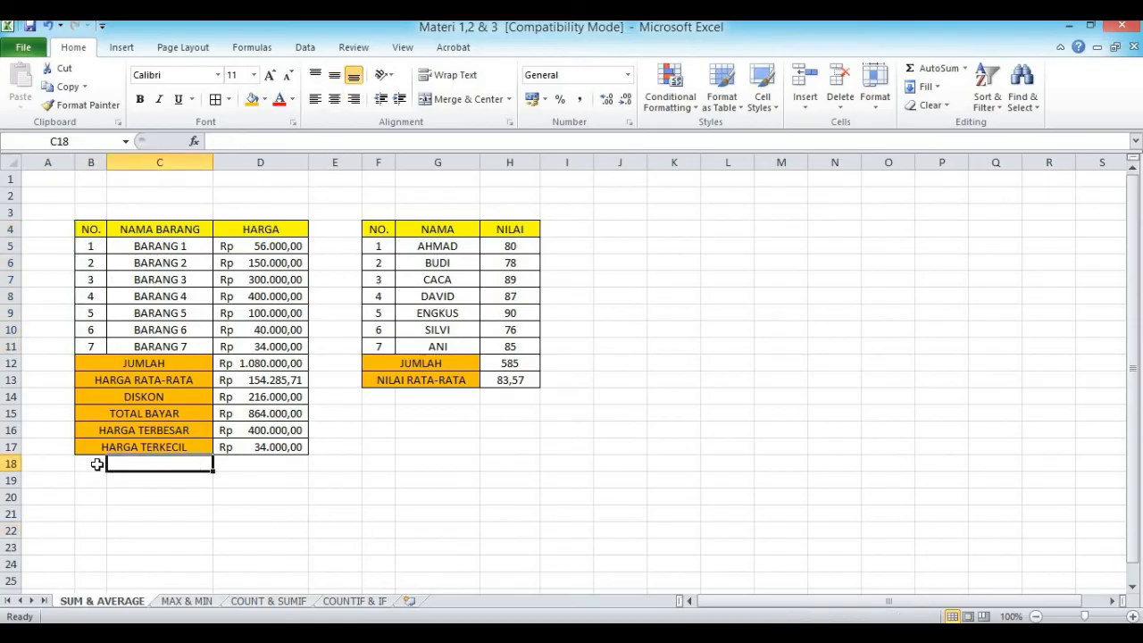
drag(97, 464, 161, 464)
click(463, 98)
click(379, 497)
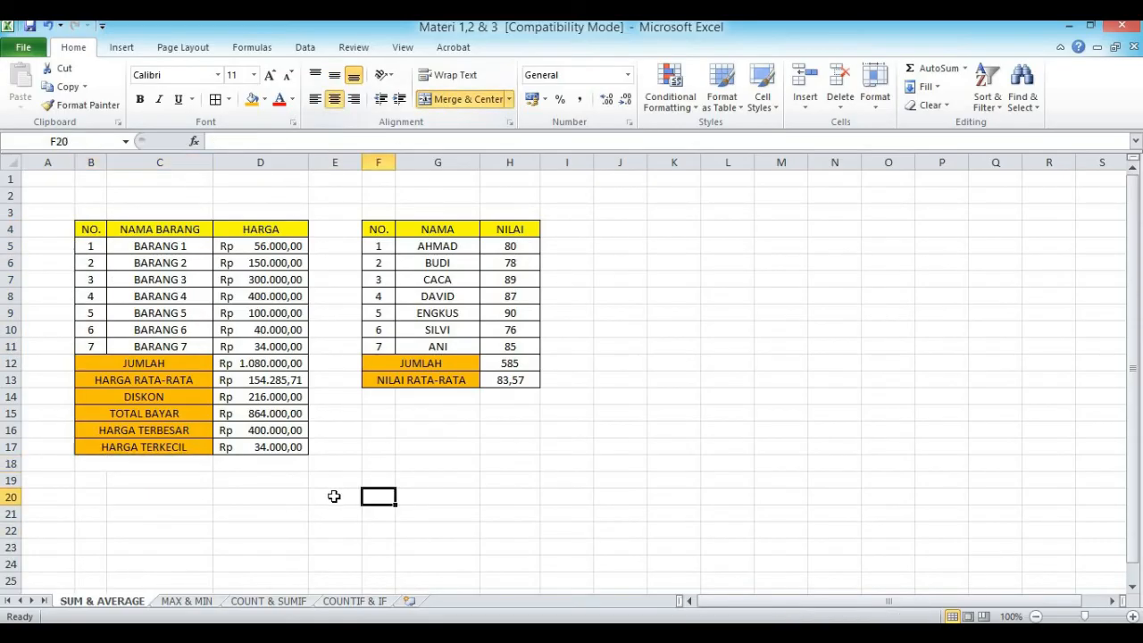
Step: Label the merged cell B18 as BANYAKNYA BARANG
click(112, 461)
text(A)
key(BackSpace)
text(BANYAKN)
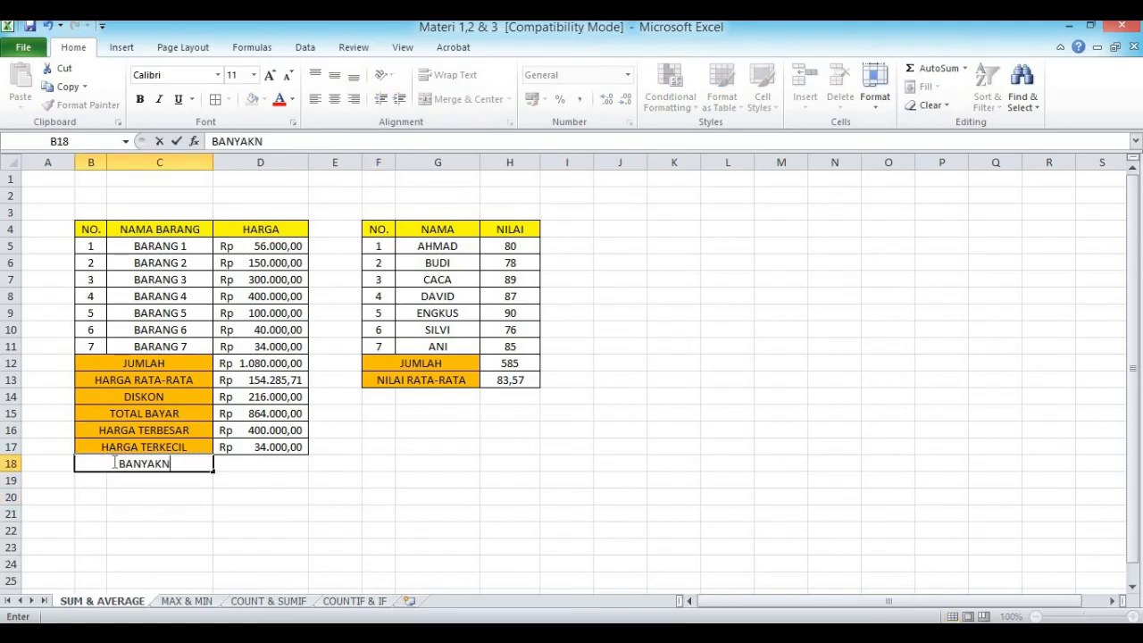
text(YA BARANG)
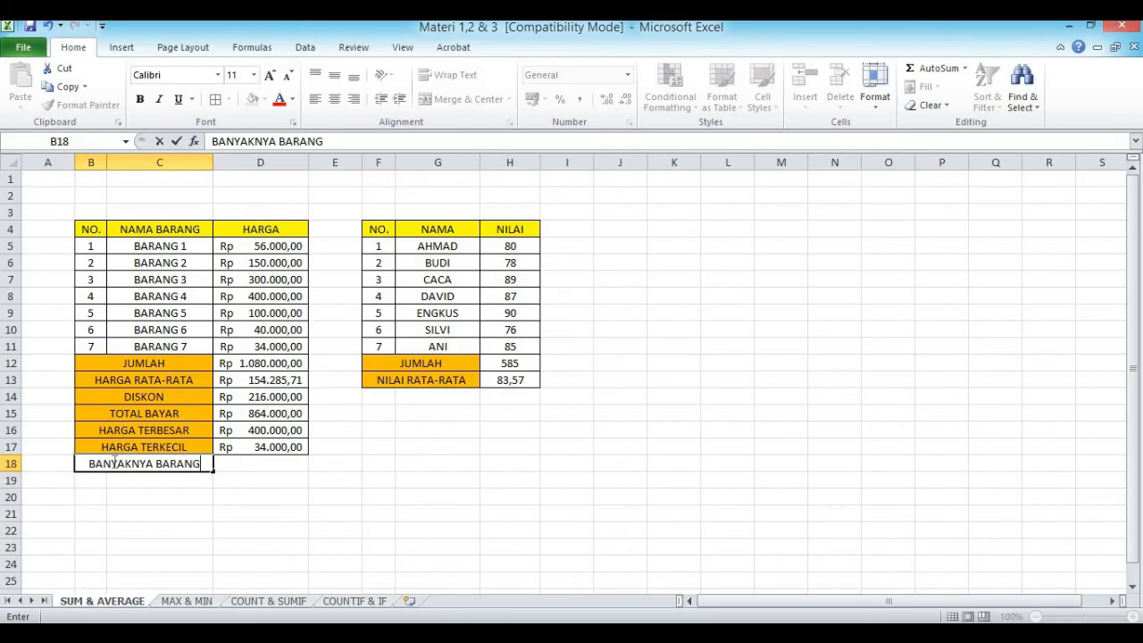
click(230, 548)
Step: Add all borders to B18:D18 and fill the BANYAKNYA BARANG label cell with orange
drag(192, 464, 295, 464)
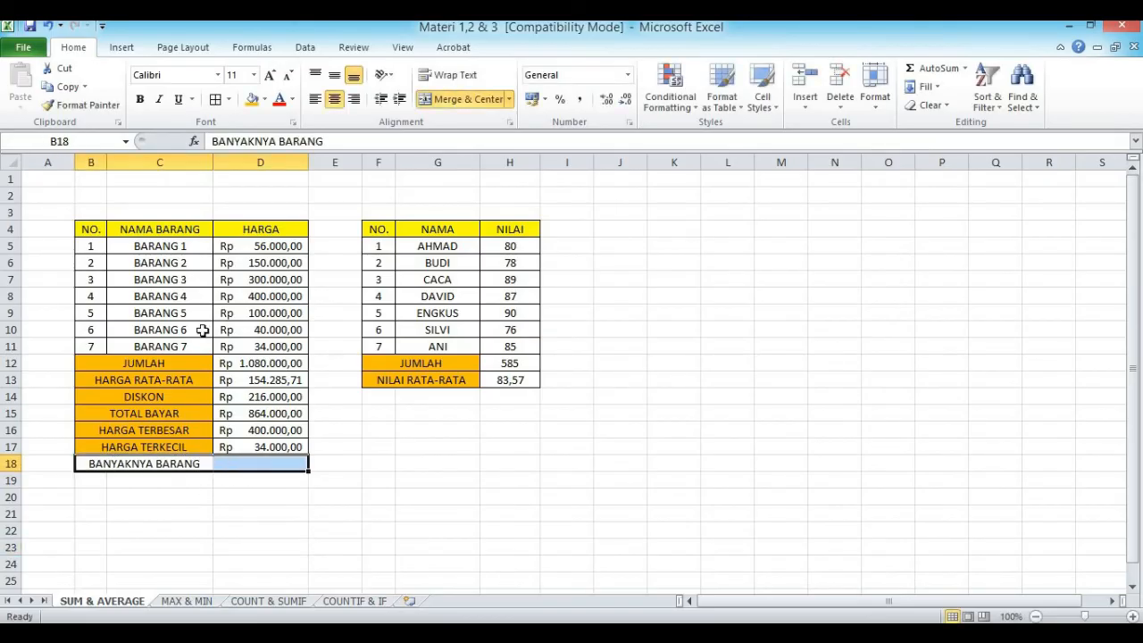
click(416, 526)
click(184, 469)
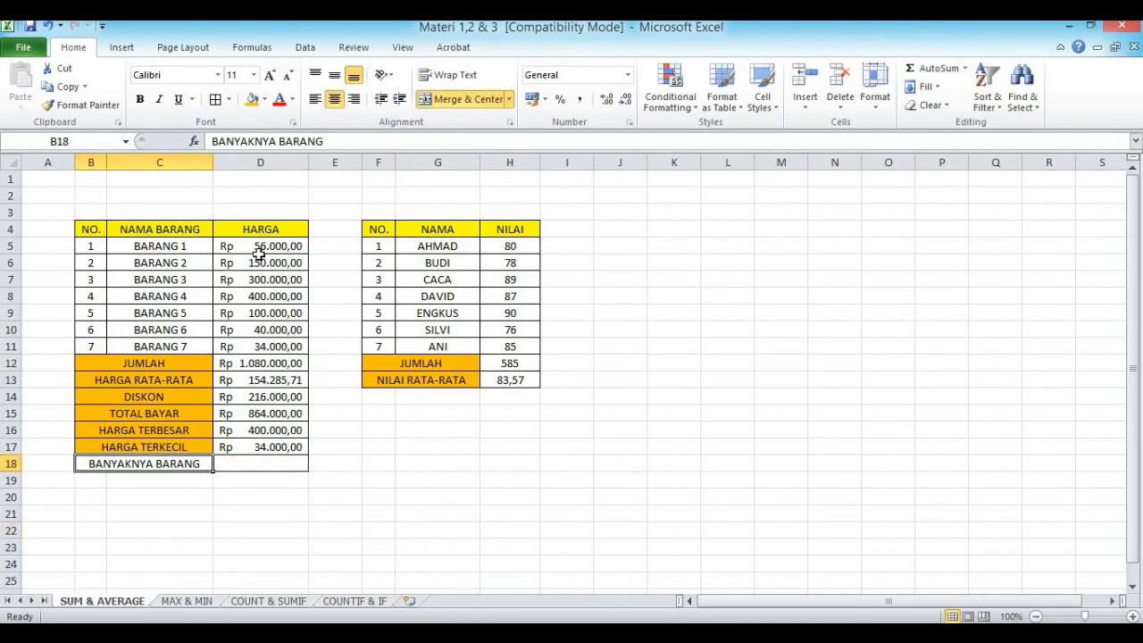
click(251, 99)
click(404, 534)
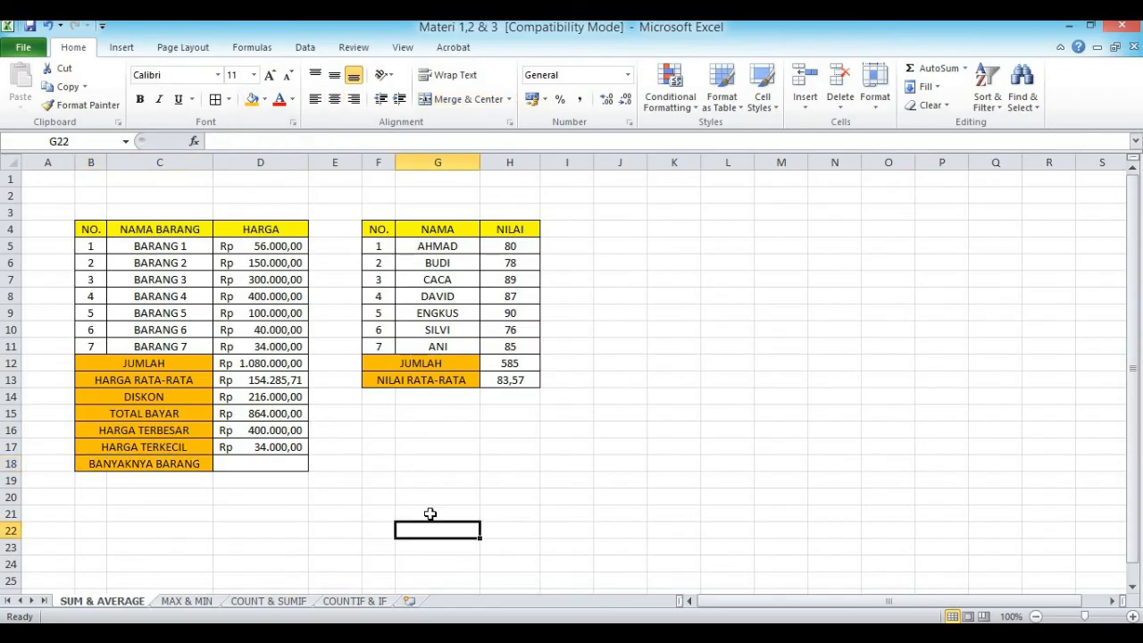
Step: Count the items in BANYAKNYA BARANG cell D18 with the COUNT function over D5:D11
click(246, 463)
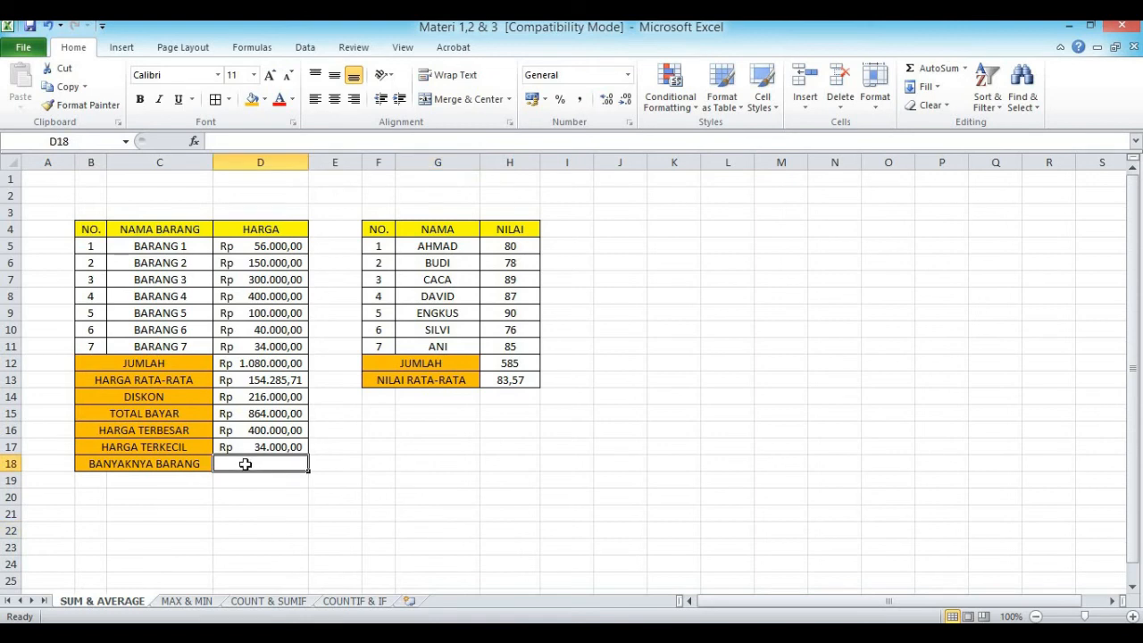
text(=)
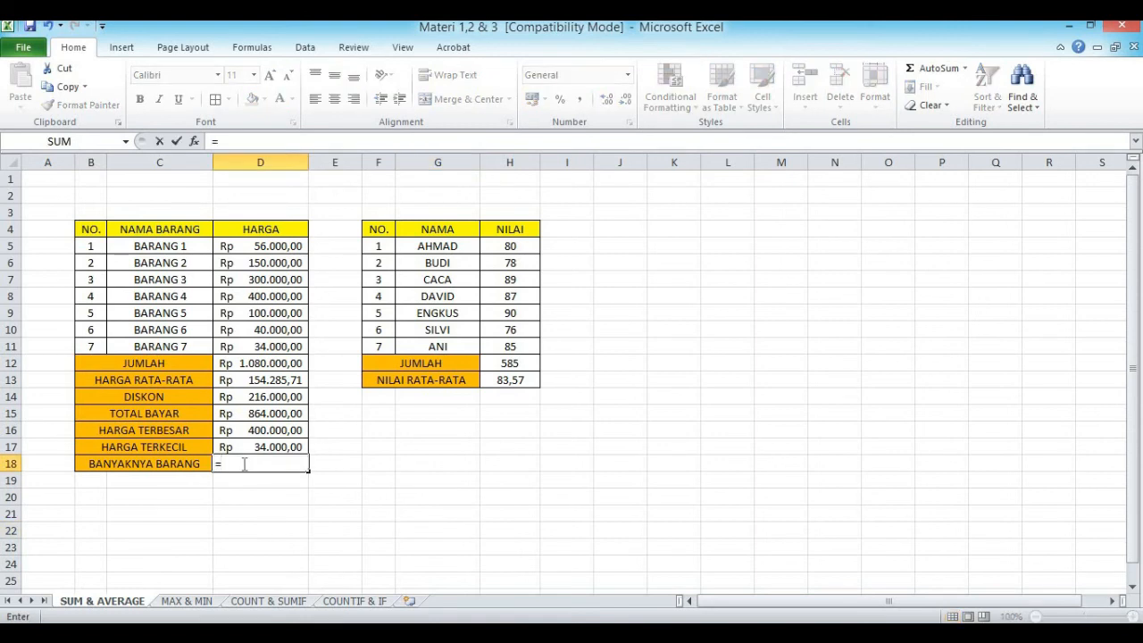
text(COUNT)
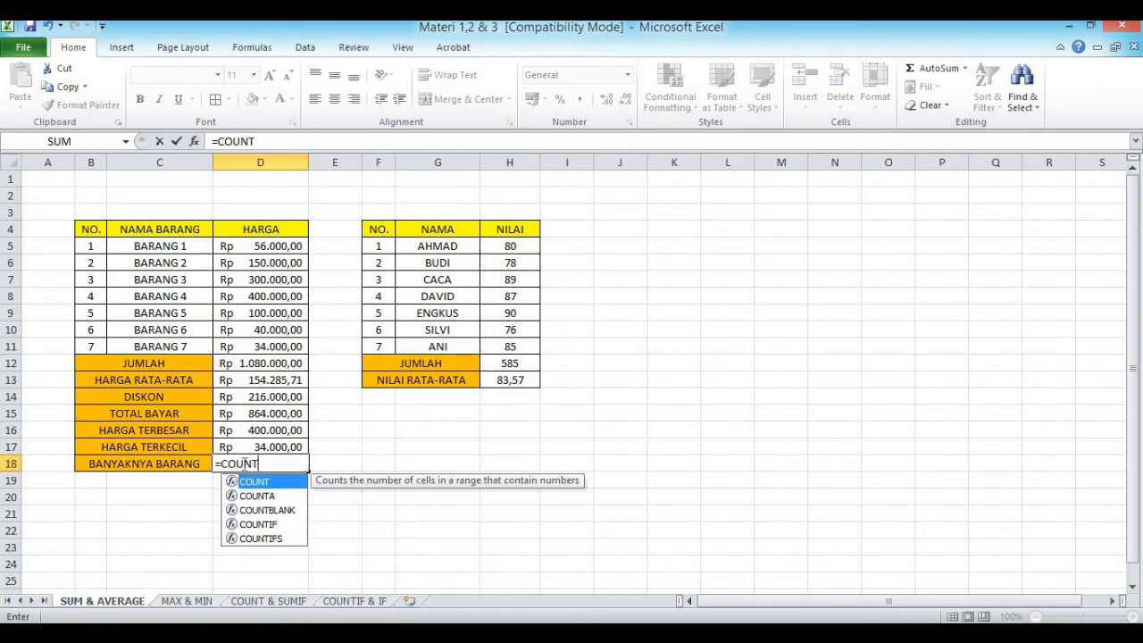
text(()
drag(255, 248, 253, 344)
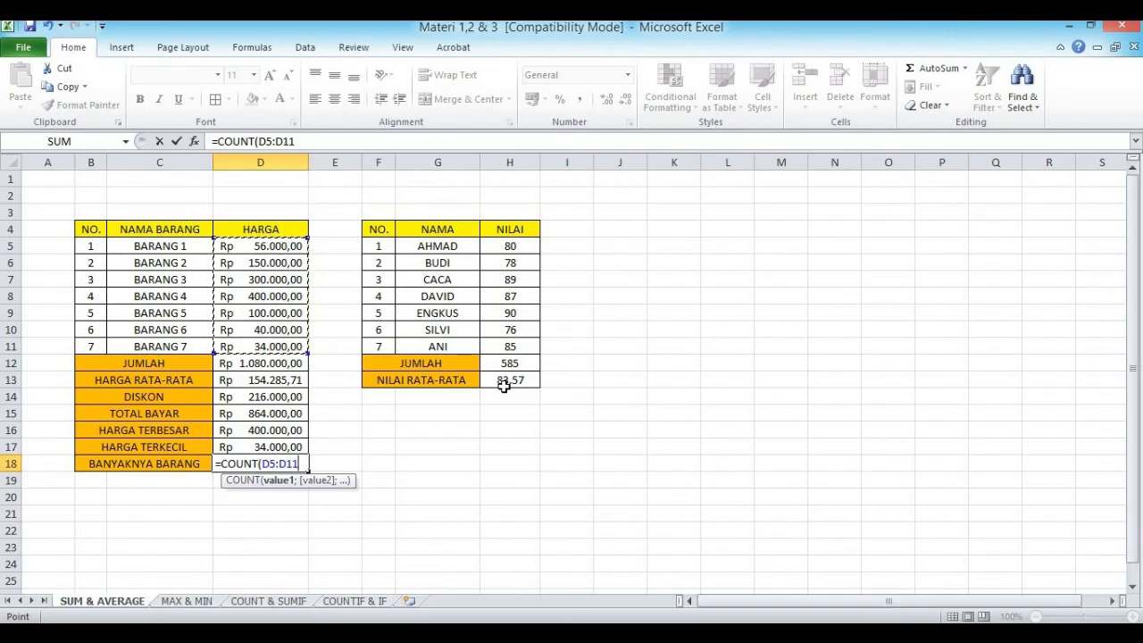
key(Return)
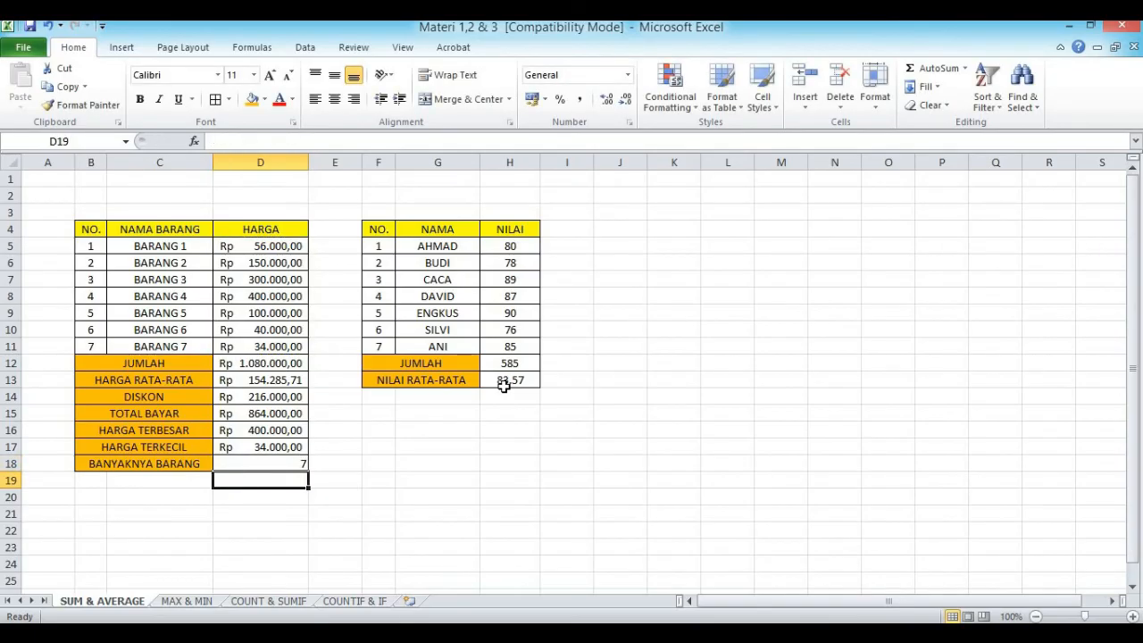
click(291, 464)
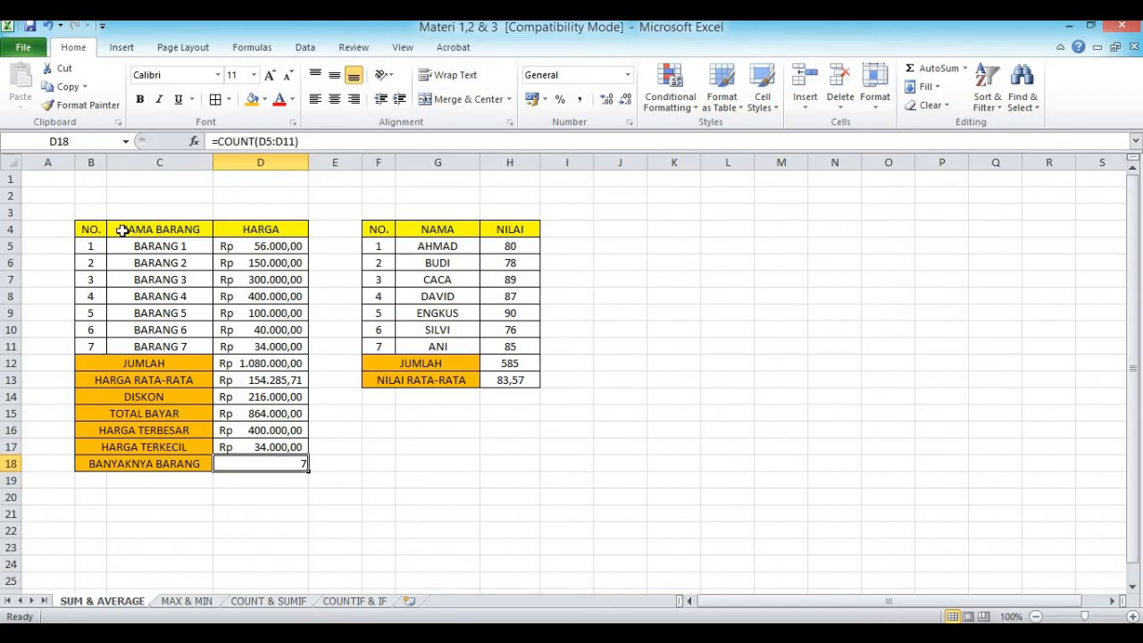
Step: Count the item names in cell D19 with the COUNTA function over C5:C11
click(254, 482)
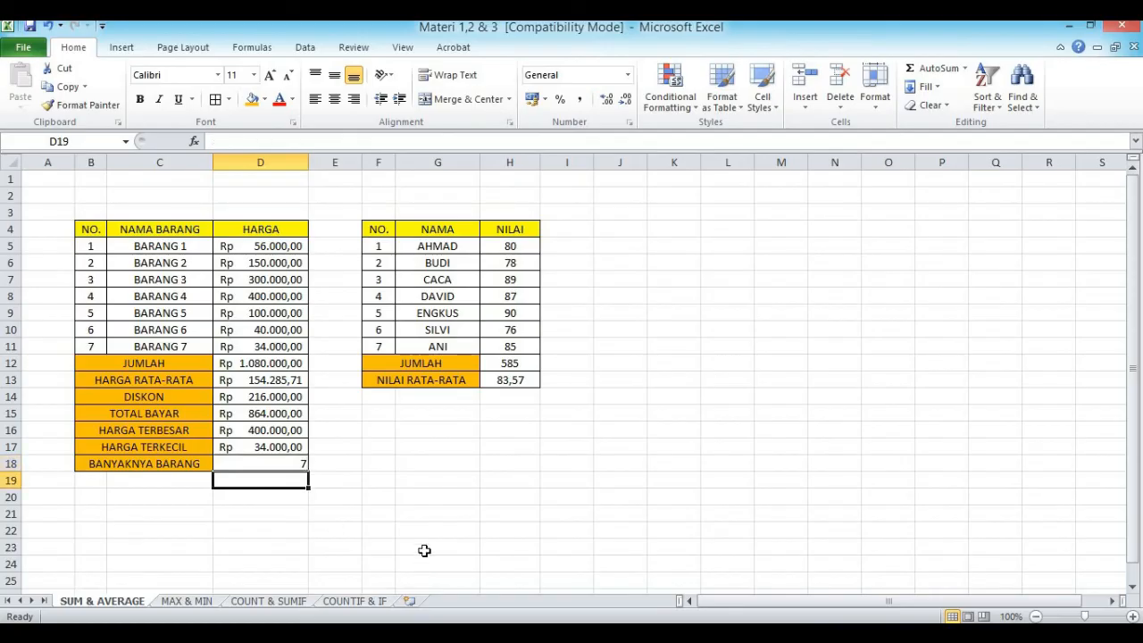
text(C)
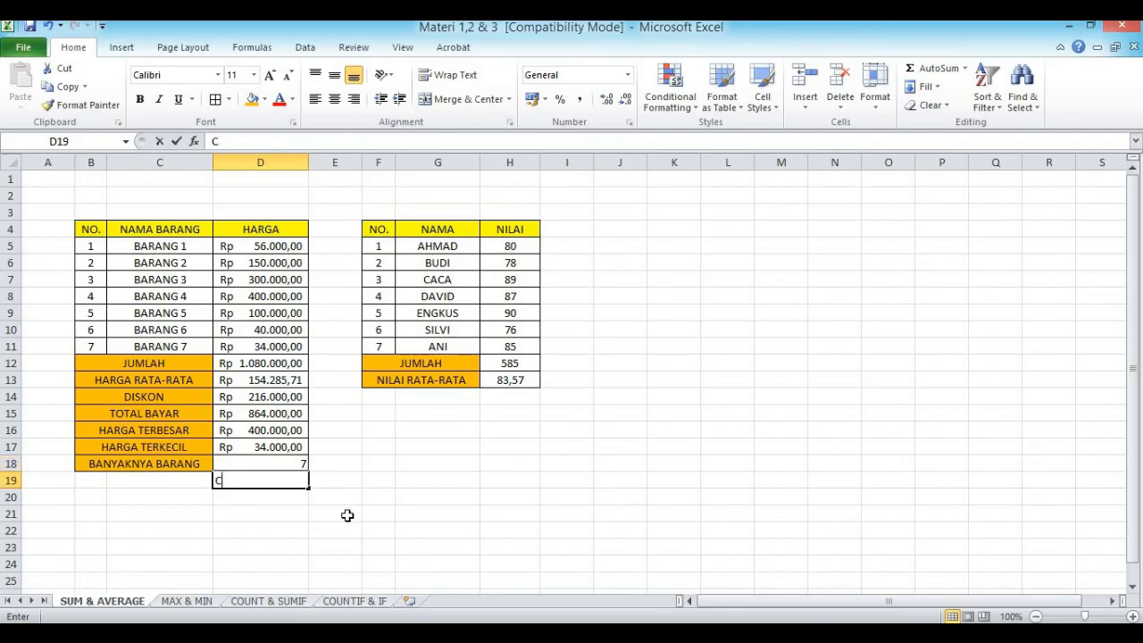
text(OUNTA)
key(BackSpace)
key(BackSpace)
key(BackSpace)
key(BackSpace)
key(BackSpace)
key(BackSpace)
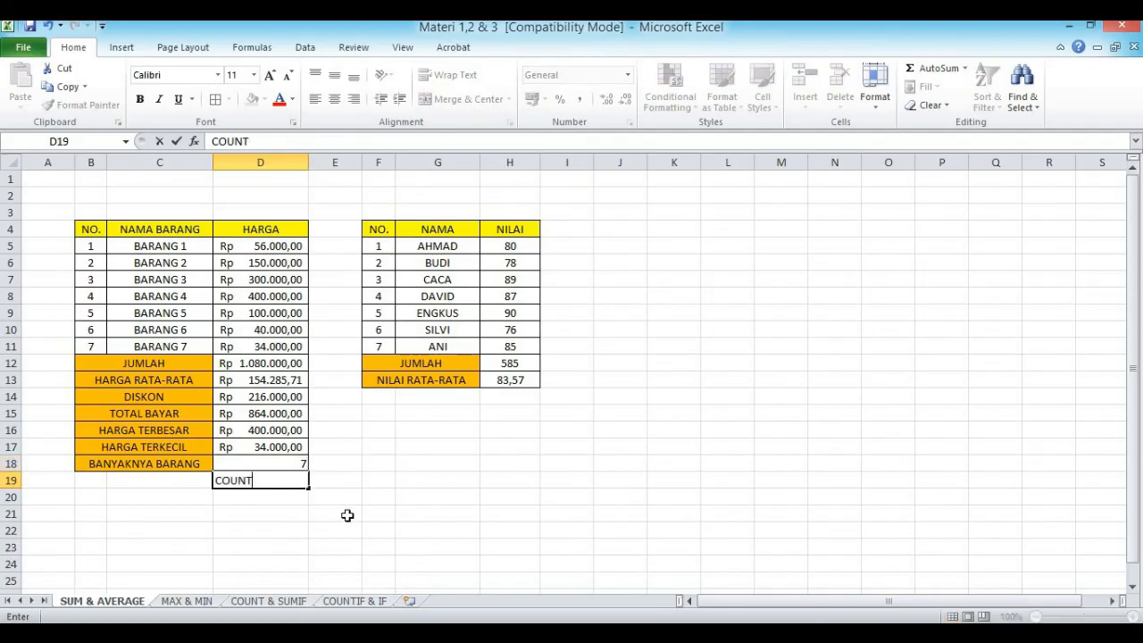
text(=CO)
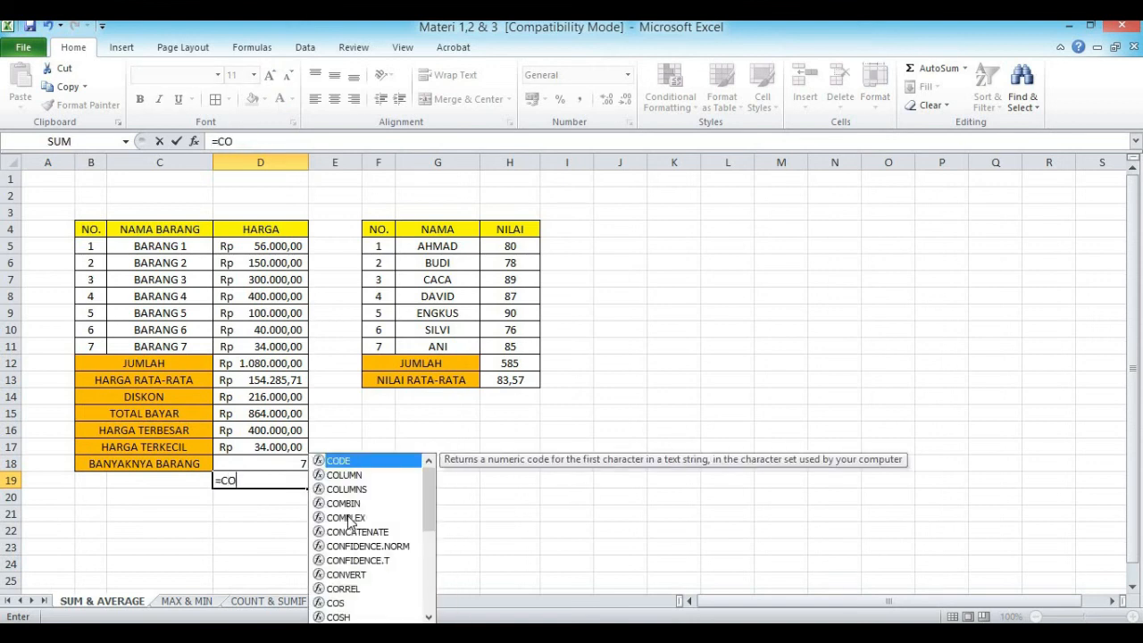
text(UNTA()
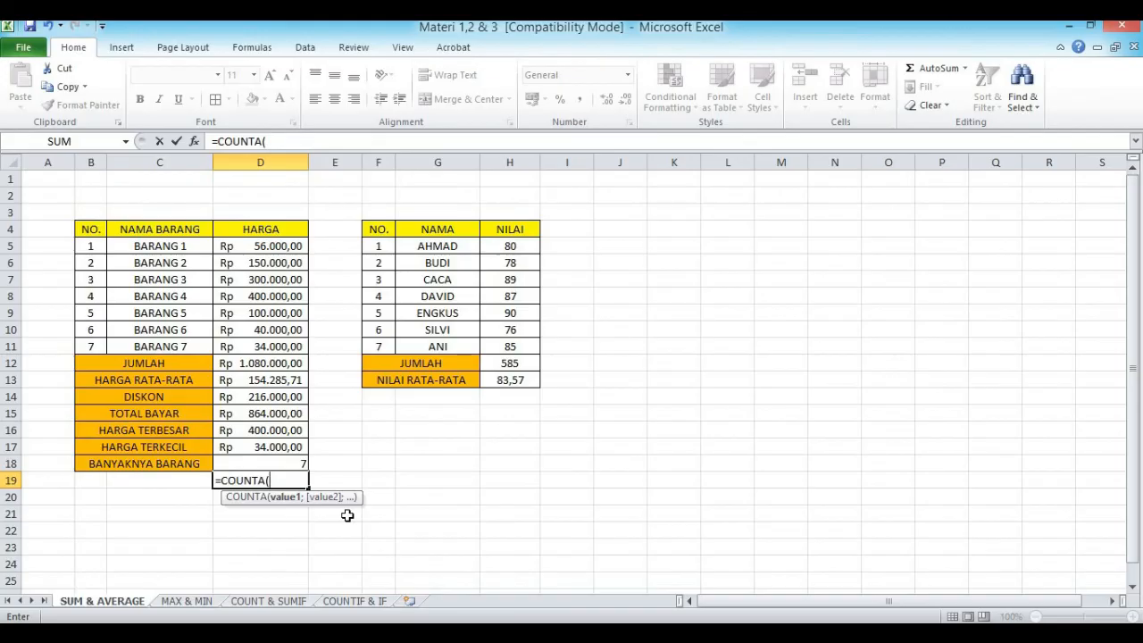
drag(161, 248, 161, 346)
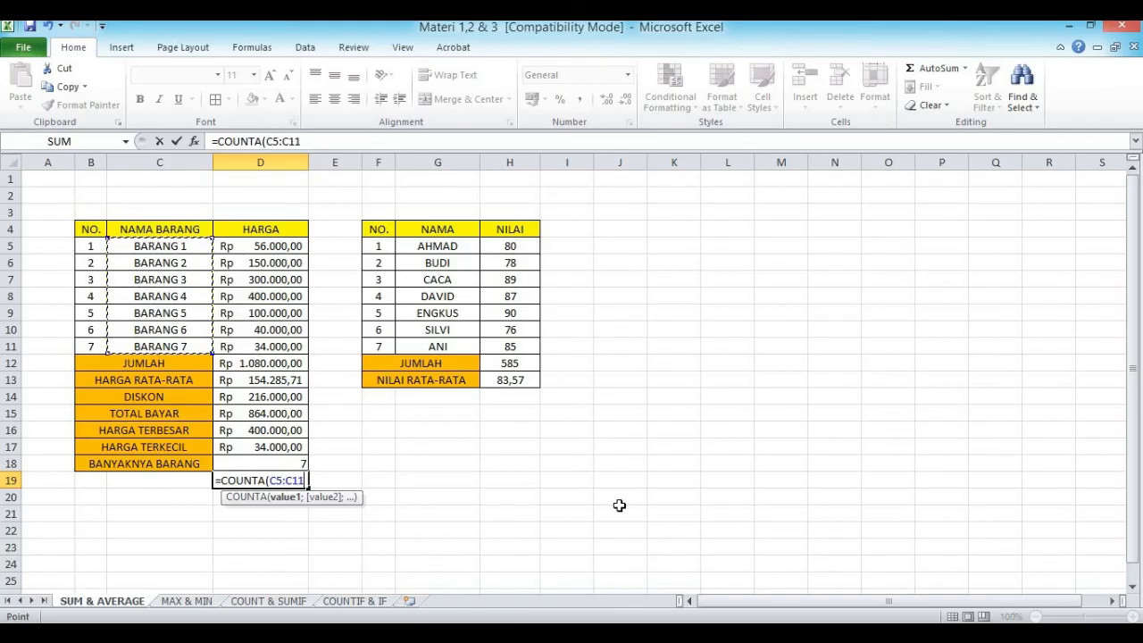
key(Return)
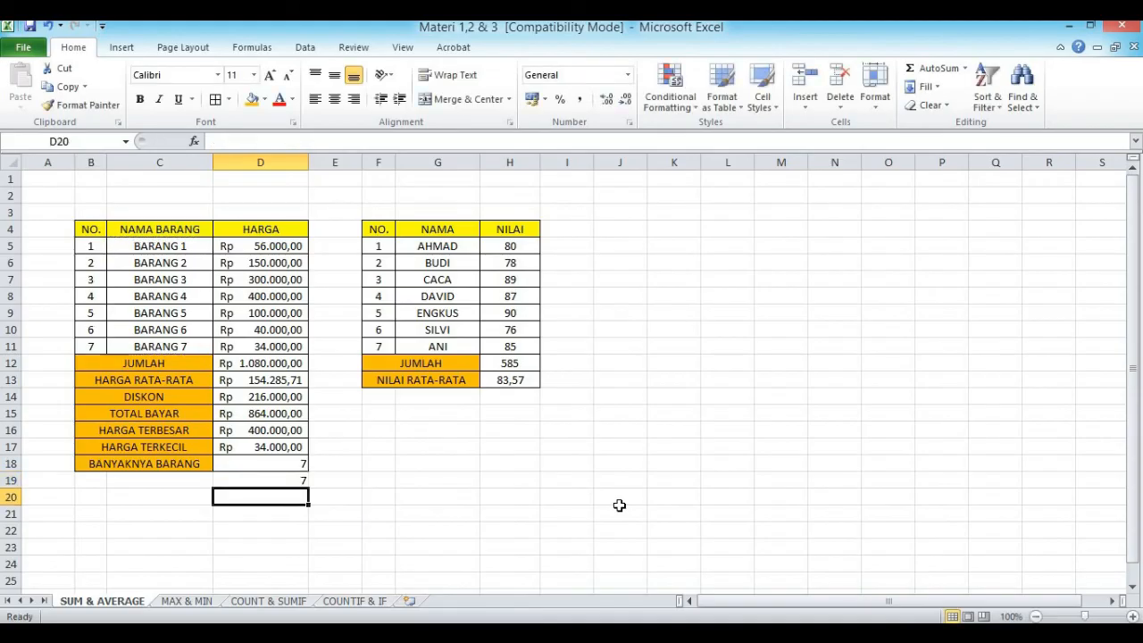
Step: Compare the COUNT formula in cell D18 with the COUNTA formula in cell D19
click(239, 480)
click(240, 464)
click(238, 480)
click(239, 463)
click(239, 483)
click(239, 462)
click(239, 484)
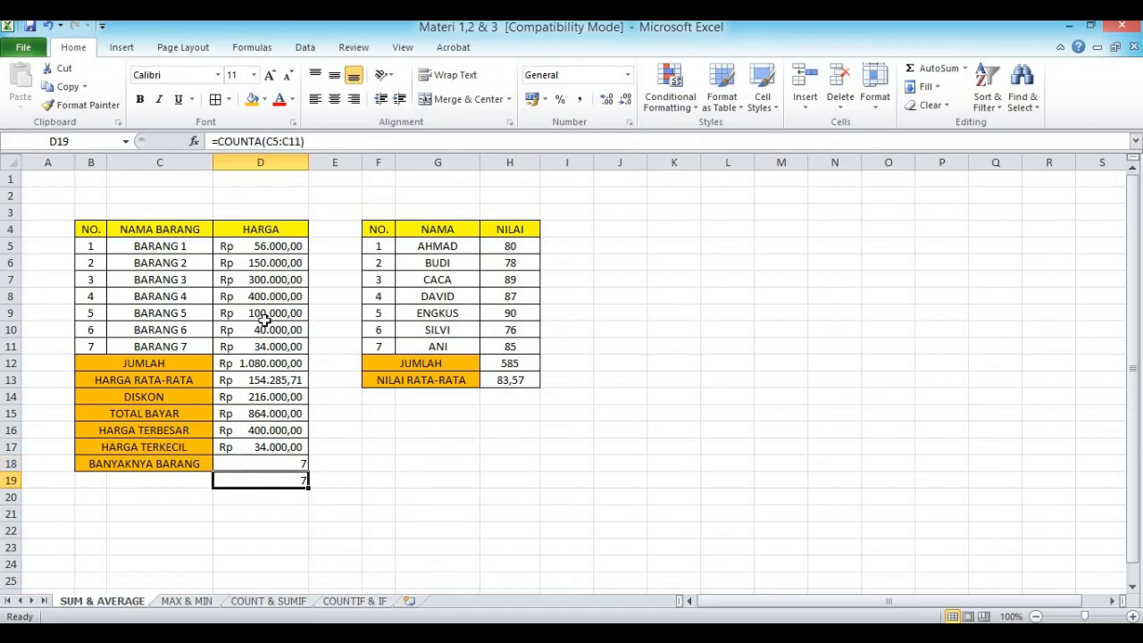
click(251, 464)
Step: Clear the COUNTA formula from cell D19 below the BANYAKNYA BARANG row
click(251, 483)
key(Delete)
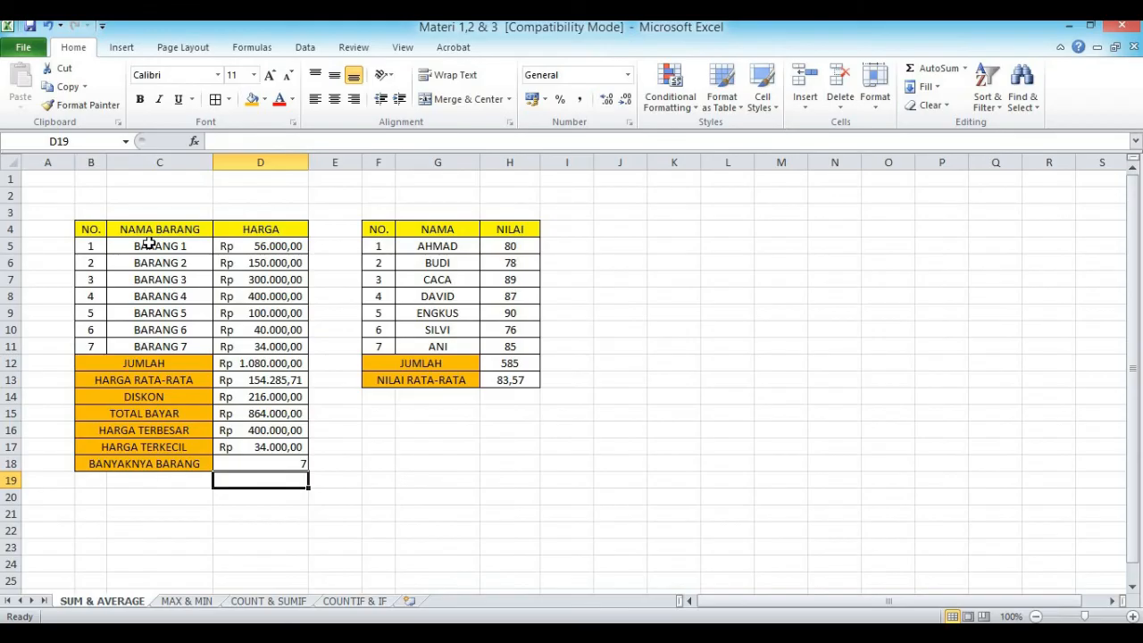
click(527, 463)
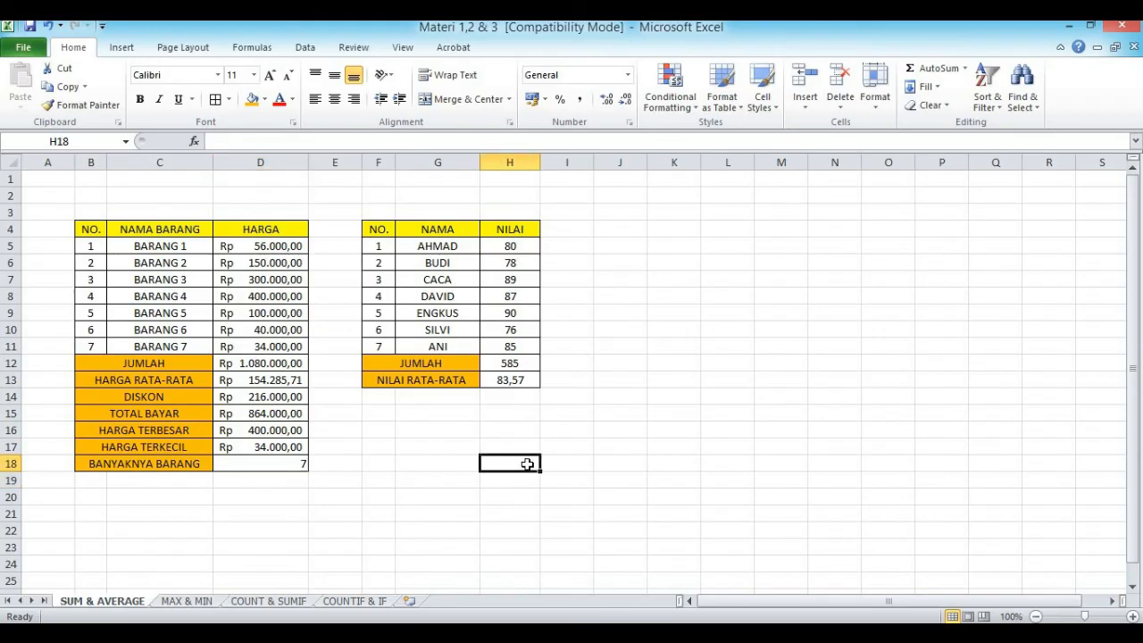